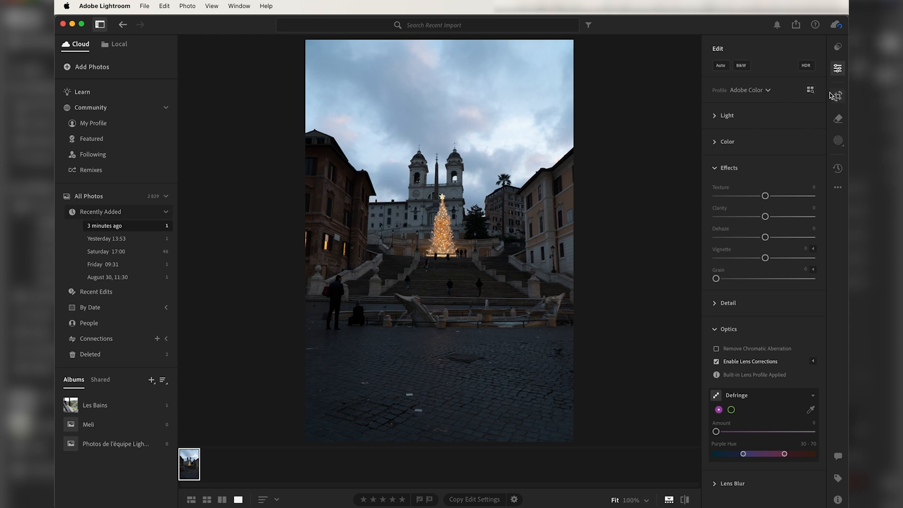
Heal the three bright litter spots on the foreground cobblestones with the Heal brush at size 8
left_click(838, 121)
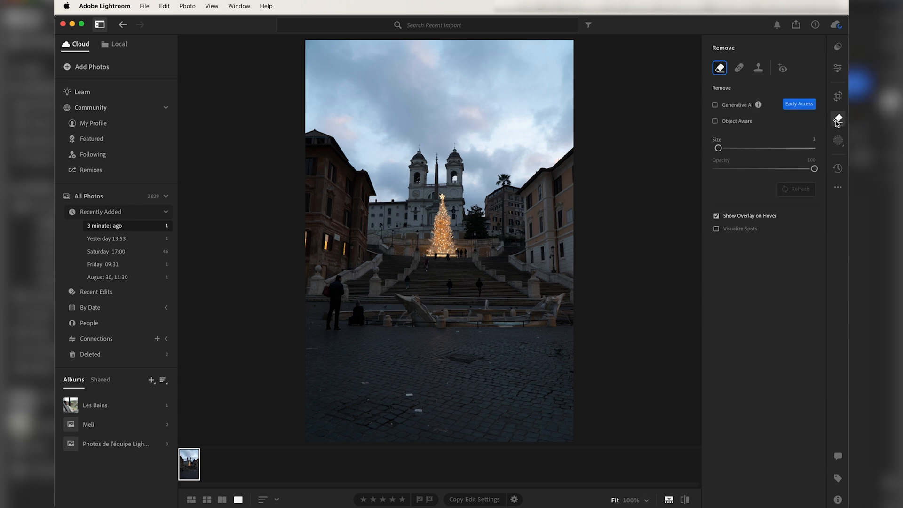
left_click(738, 69)
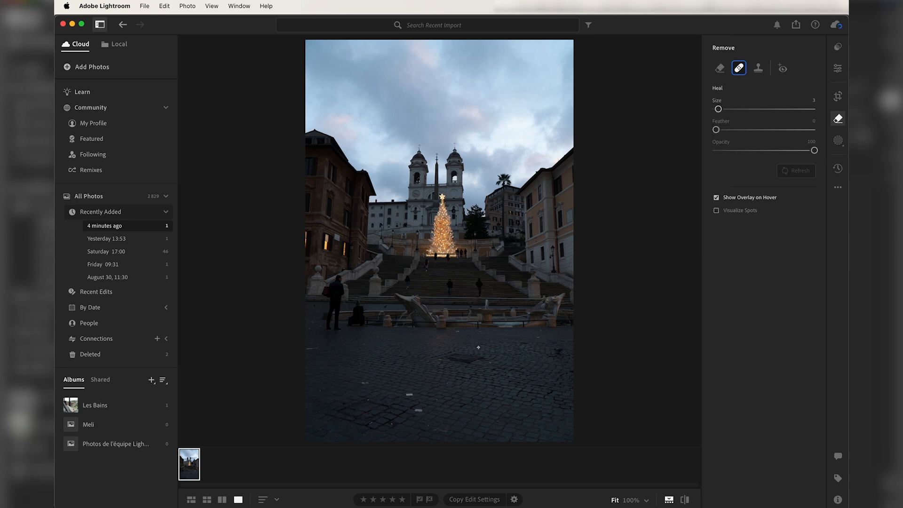
left_click_drag(718, 108, 724, 109)
left_click(417, 410)
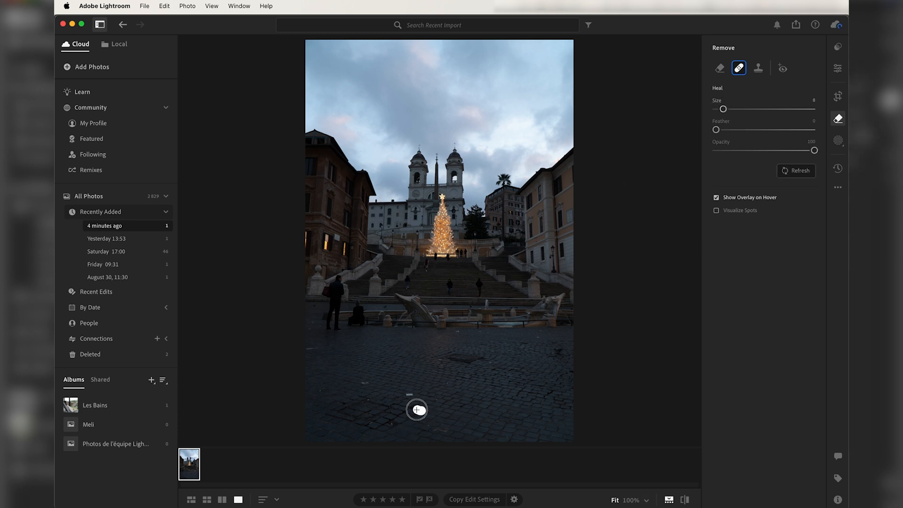
left_click(368, 382)
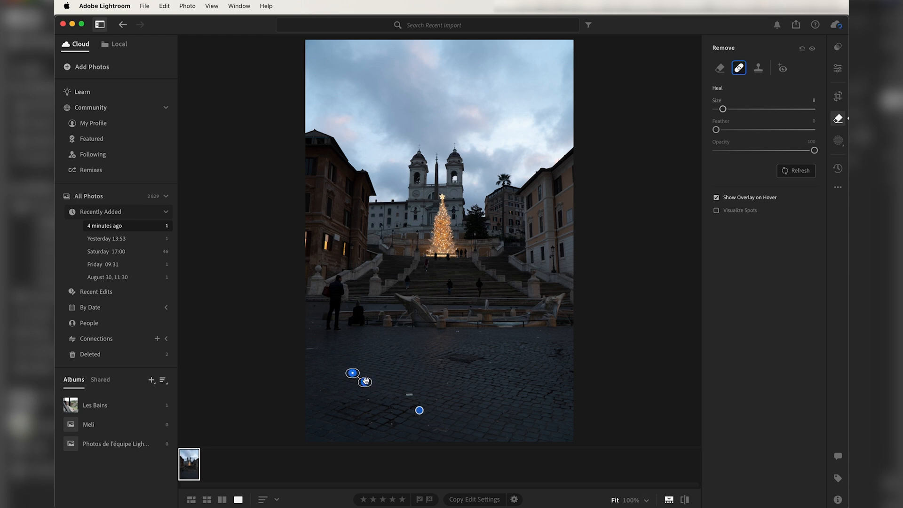
left_click(410, 394)
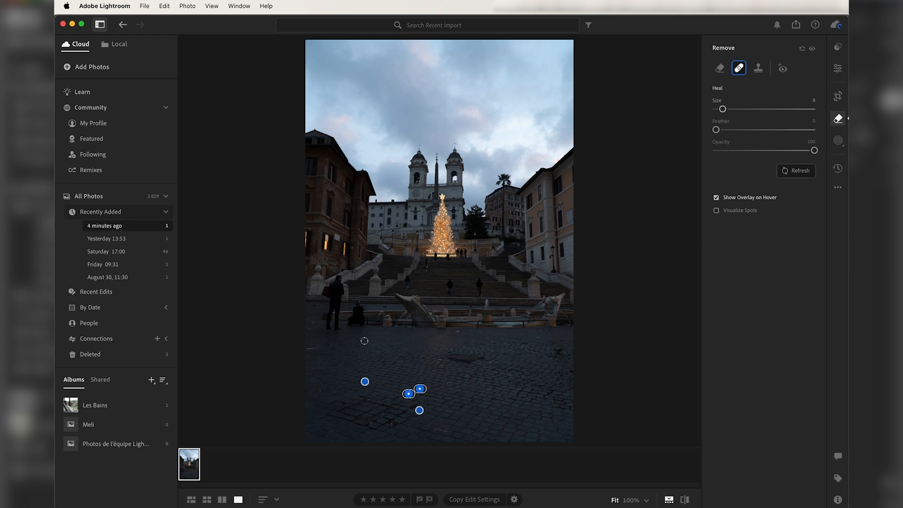
Turn off Show Overlay on Hover and heal the pale patch and nearby specks on the foreground cobblestones at brush size 3
left_click(715, 198)
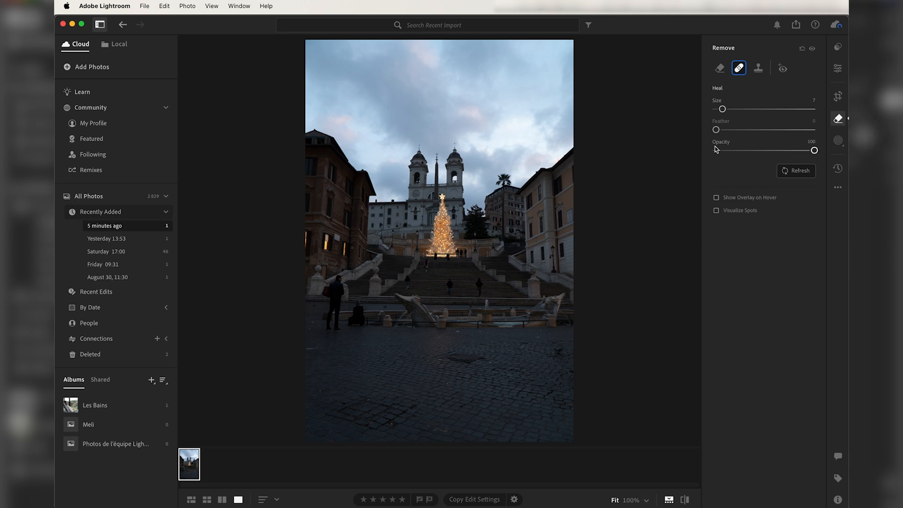
left_click_drag(723, 109, 719, 109)
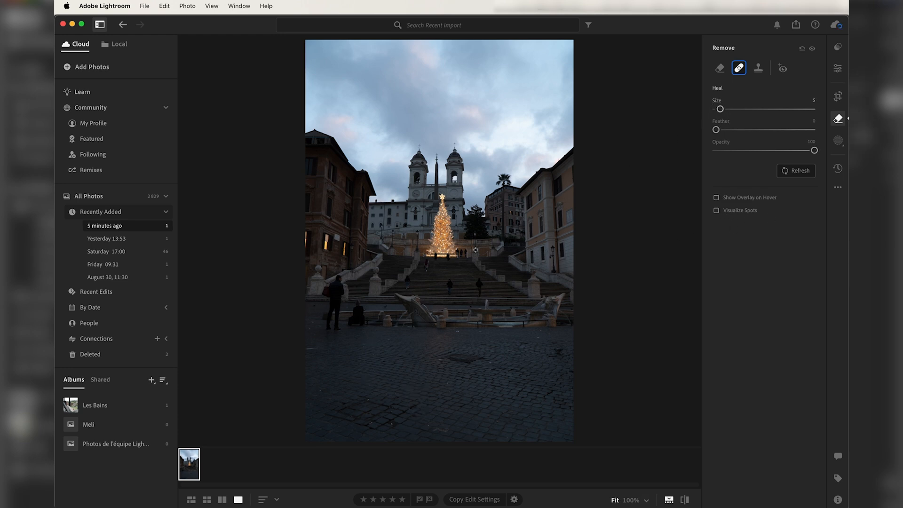
key("z")
key("h")
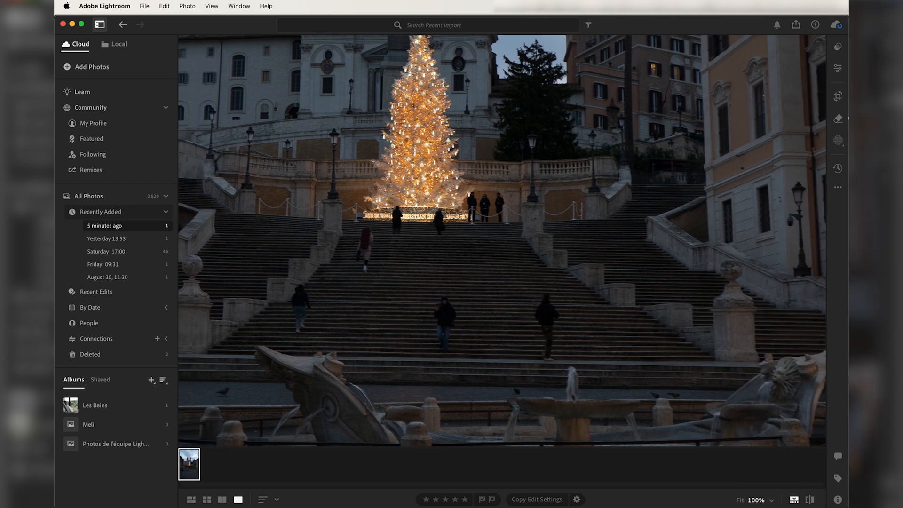
scroll(435, 303, "down", 3)
scroll(502, 203, "down", 10)
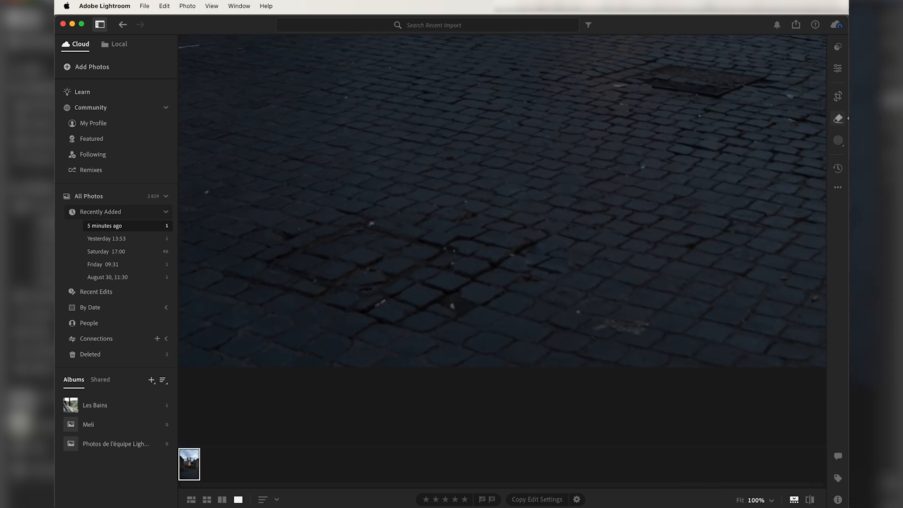
key("h")
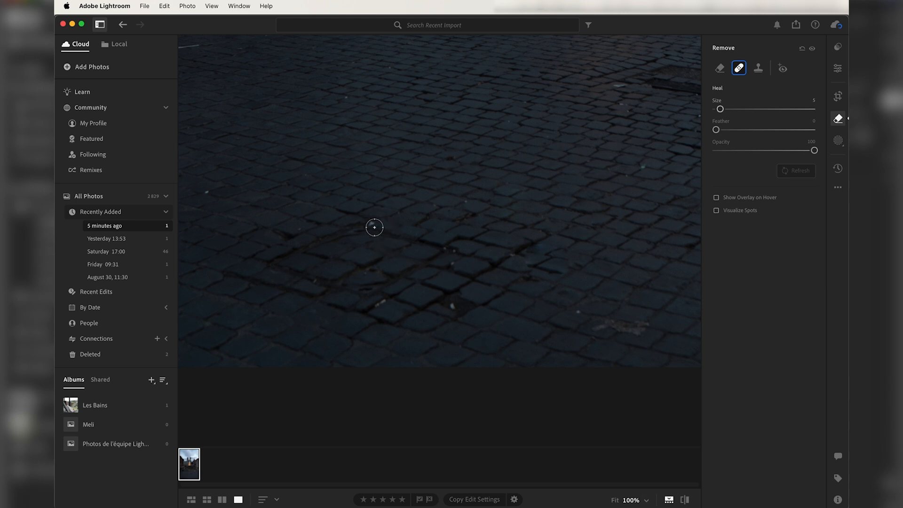
key("bracketleft")
key("bracketleft")
left_click(644, 166)
mouse_move(594, 328)
left_mouse_down()
mouse_move(614, 321)
mouse_move(639, 333)
mouse_move(646, 329)
mouse_move(640, 323)
left_mouse_up()
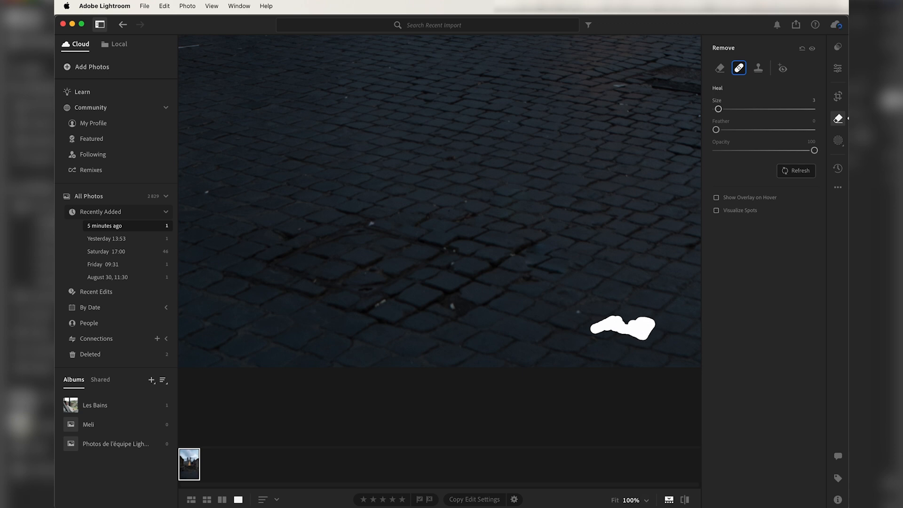
left_click(580, 309)
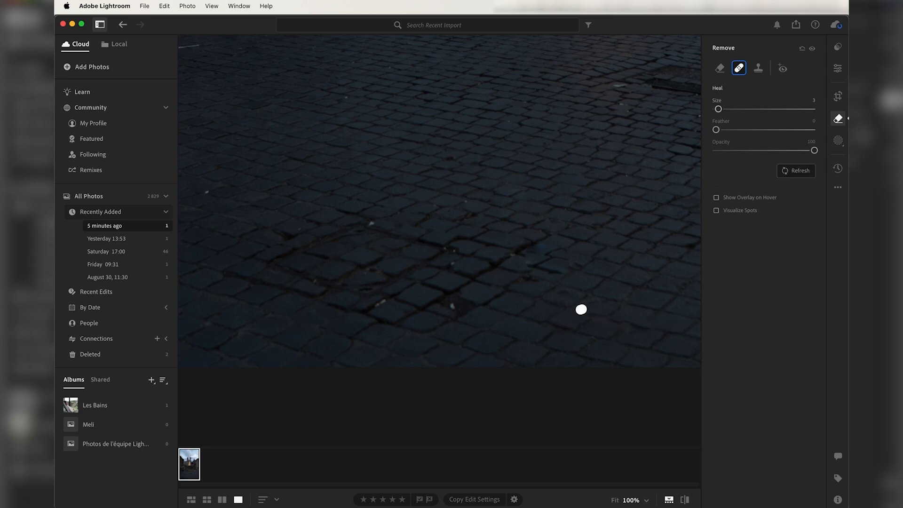
Heal the remaining small litter specks across the cobblestones and on the pavement just in front of the fountain
left_click(452, 304)
left_click(373, 305)
left_click(372, 220)
left_click(205, 193)
key("bracketleft")
left_click_drag(375, 287, 359, 289)
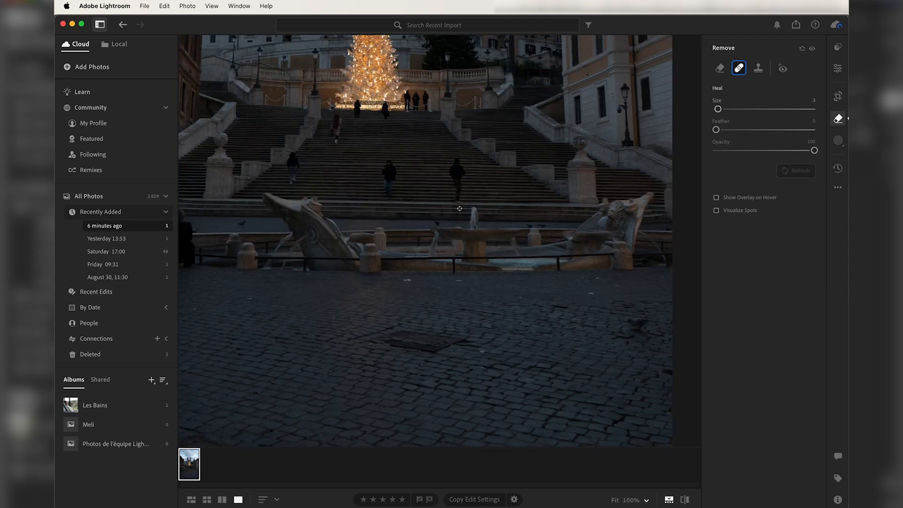
left_click(405, 279)
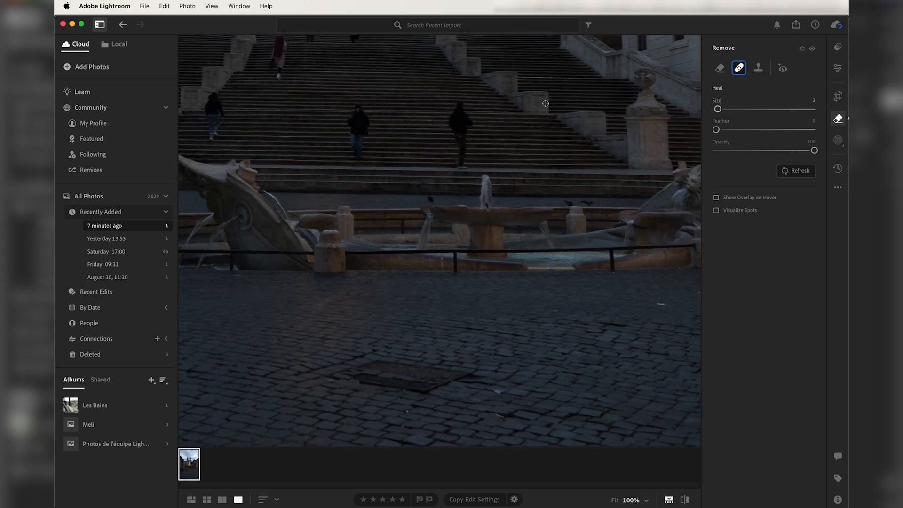
Remove the dark-clothed person standing on the lower steps above the fountain jet with Generative AI Remove at size 3
key("d")
left_click_drag(390, 90, 526, 315)
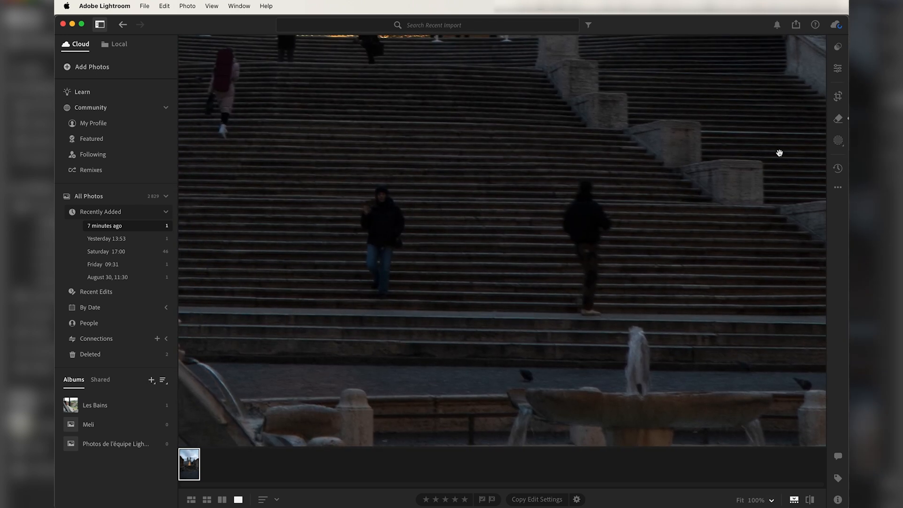
left_click(837, 119)
left_click(720, 69)
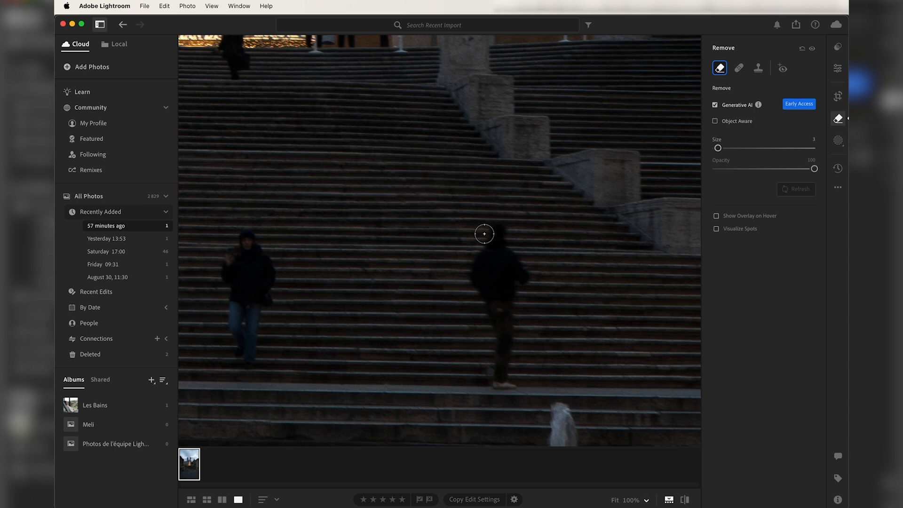
mouse_move(488, 225)
left_mouse_down()
mouse_move(515, 258)
mouse_move(471, 268)
mouse_move(520, 278)
mouse_move(528, 293)
mouse_move(513, 296)
mouse_move(508, 317)
mouse_move(520, 353)
mouse_move(487, 383)
mouse_move(518, 388)
left_mouse_up()
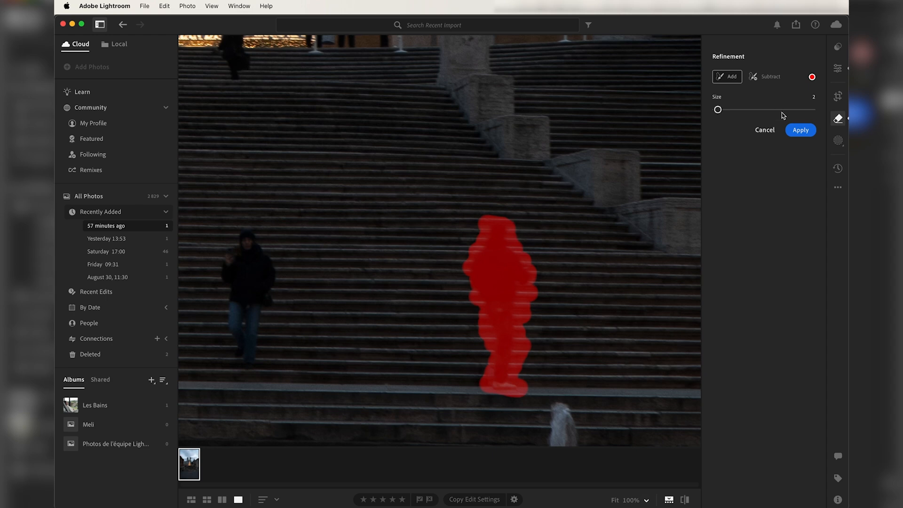
left_click(801, 131)
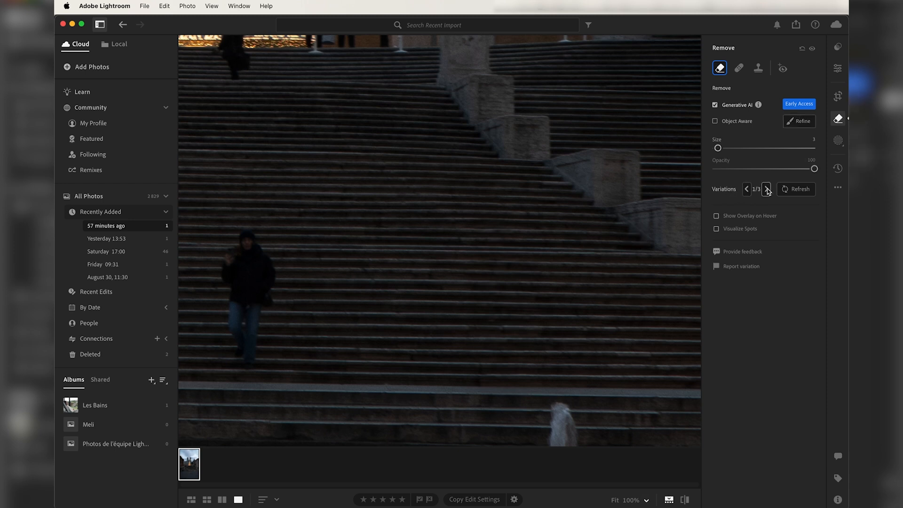
Compare the generated variations of the removed figure and keep variation 3
left_click(766, 190)
left_click(766, 189)
left_click(747, 189)
left_click(747, 192)
left_click(766, 191)
left_click(765, 191)
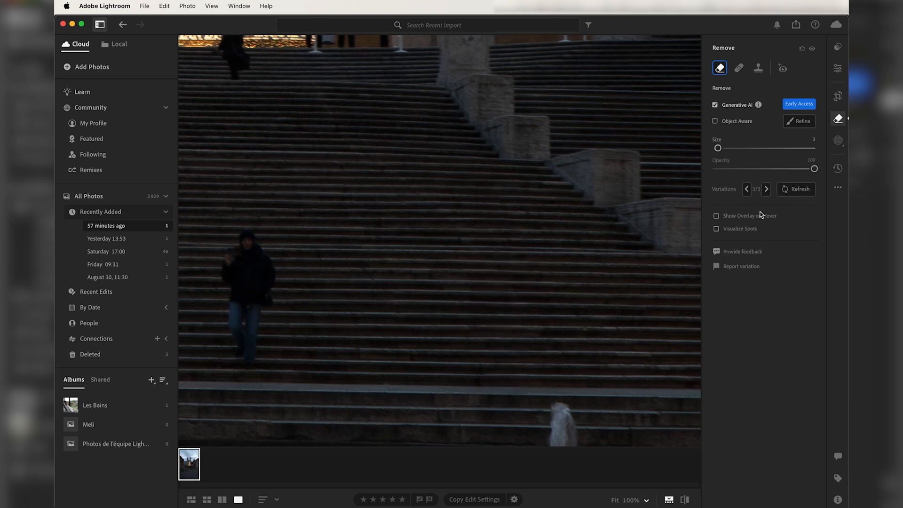
Remove the person in blue jeans and the other people on the steps and around the Christmas tree base with Generative AI
mouse_move(237, 236)
left_mouse_down()
mouse_move(257, 239)
mouse_move(236, 247)
mouse_move(255, 252)
mouse_move(226, 270)
mouse_move(276, 273)
mouse_move(224, 276)
mouse_move(270, 290)
mouse_move(232, 297)
mouse_move(259, 306)
mouse_move(231, 314)
mouse_move(262, 326)
mouse_move(236, 328)
mouse_move(260, 344)
mouse_move(247, 361)
left_mouse_up()
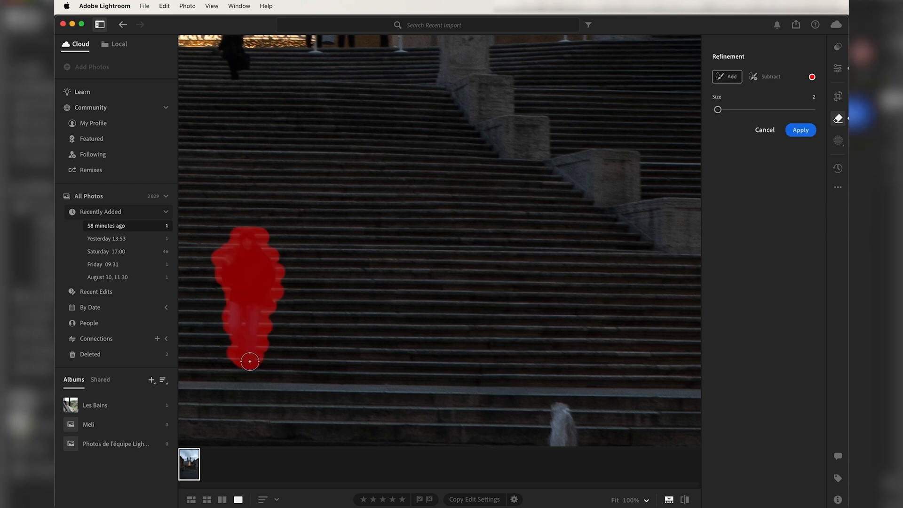
left_click(800, 130)
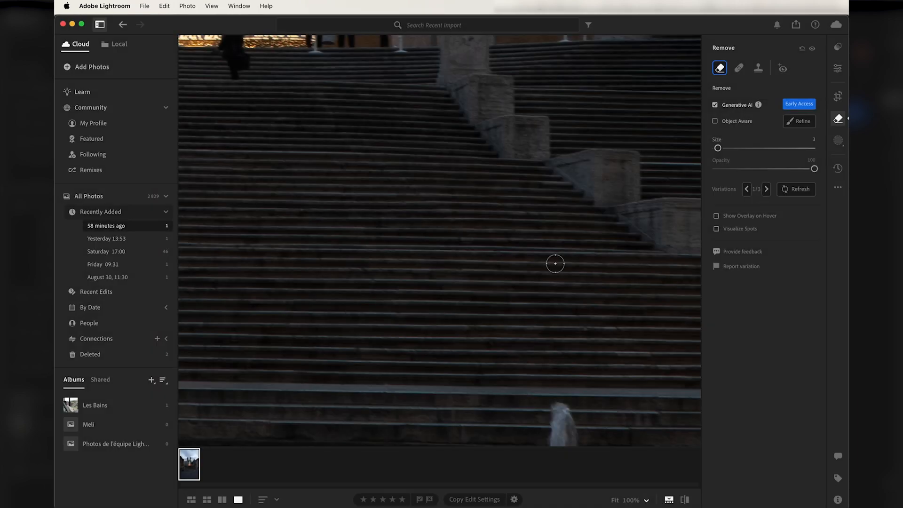
key("h")
left_click_drag(381, 243, 604, 212)
mouse_move(491, 167)
left_mouse_down()
mouse_move(564, 294)
mouse_move(746, 185)
left_mouse_up()
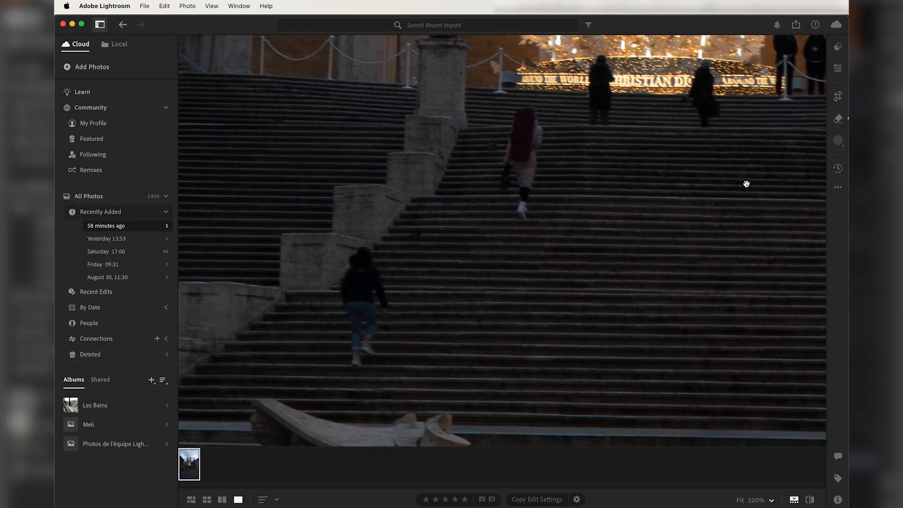
left_click(837, 119)
left_click_drag(451, 118, 453, 132)
left_click_drag(536, 108, 534, 85)
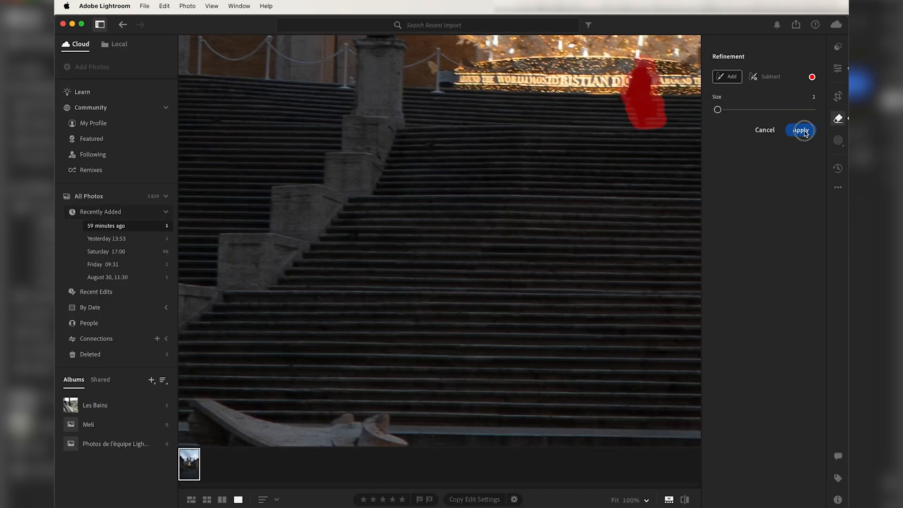
left_click_drag(329, 244, 360, 194)
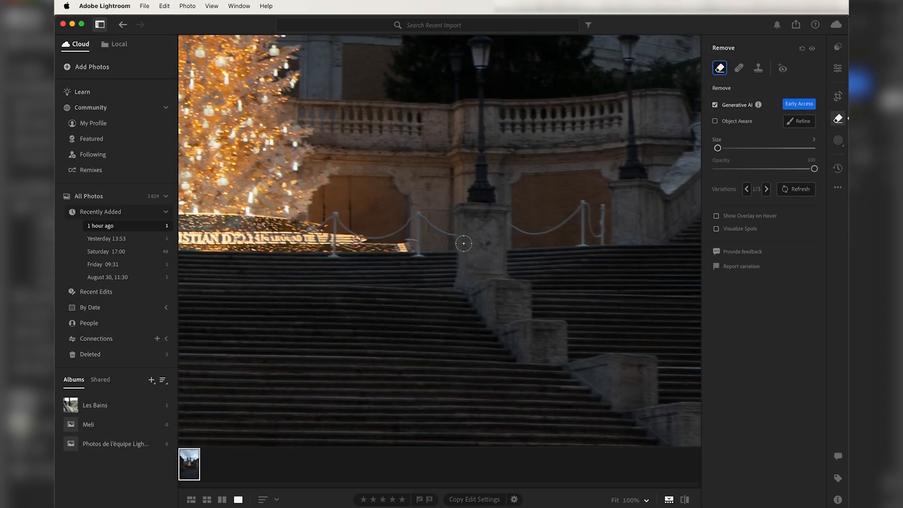
Remove the standing man and the seated figure beside the fountain with Generative AI at size 7, and clean up the smudged pavement there
key("z")
key("h")
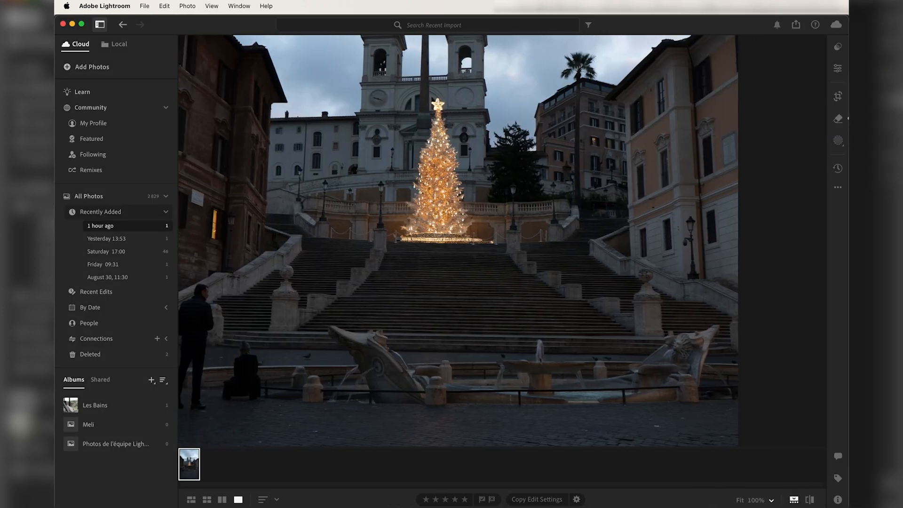
scroll(502, 240, "left", 4)
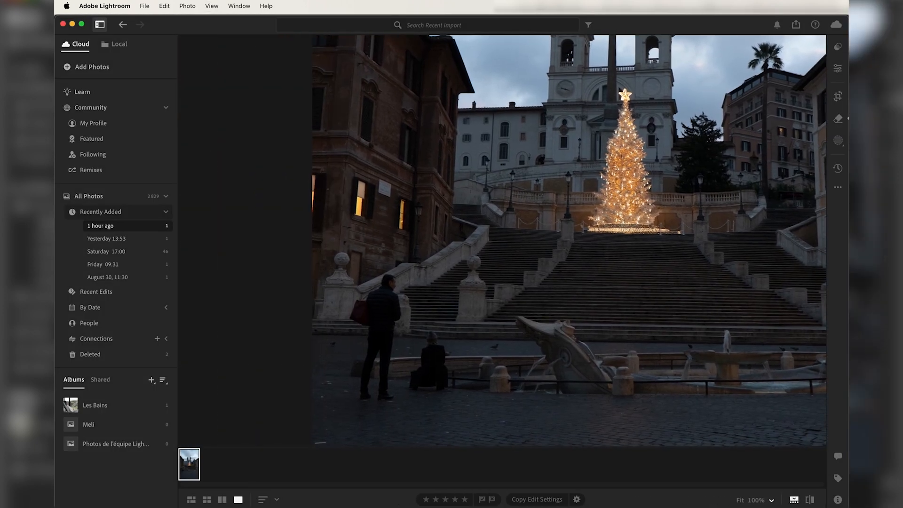
left_click(838, 119)
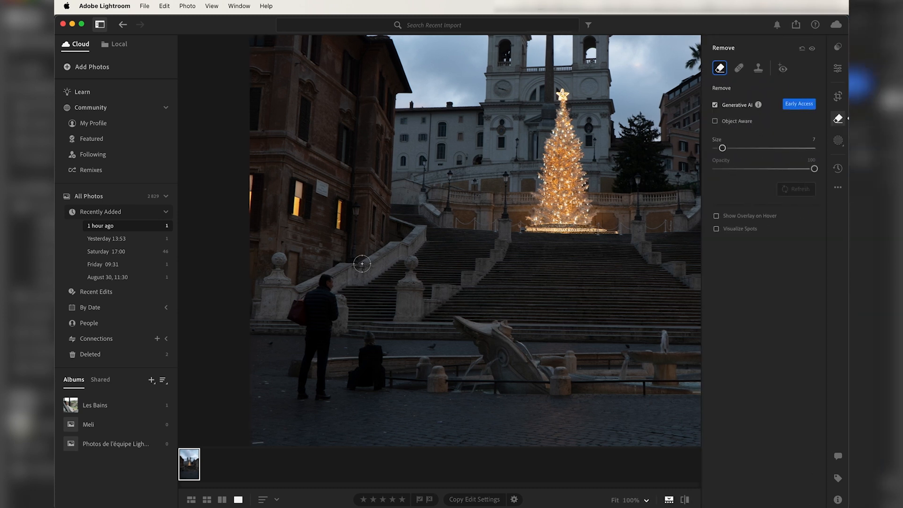
mouse_move(328, 282)
left_mouse_down()
mouse_move(332, 314)
mouse_move(321, 293)
mouse_move(291, 318)
mouse_move(310, 338)
mouse_move(314, 405)
left_mouse_up()
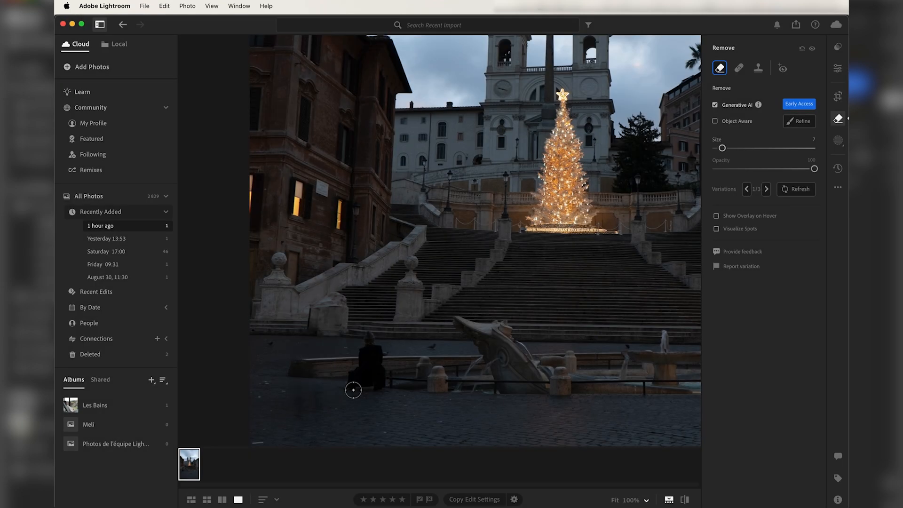
mouse_move(349, 383)
left_mouse_down()
mouse_move(384, 384)
mouse_move(367, 377)
mouse_move(380, 371)
mouse_move(363, 368)
mouse_move(370, 329)
left_mouse_up()
left_click(800, 130)
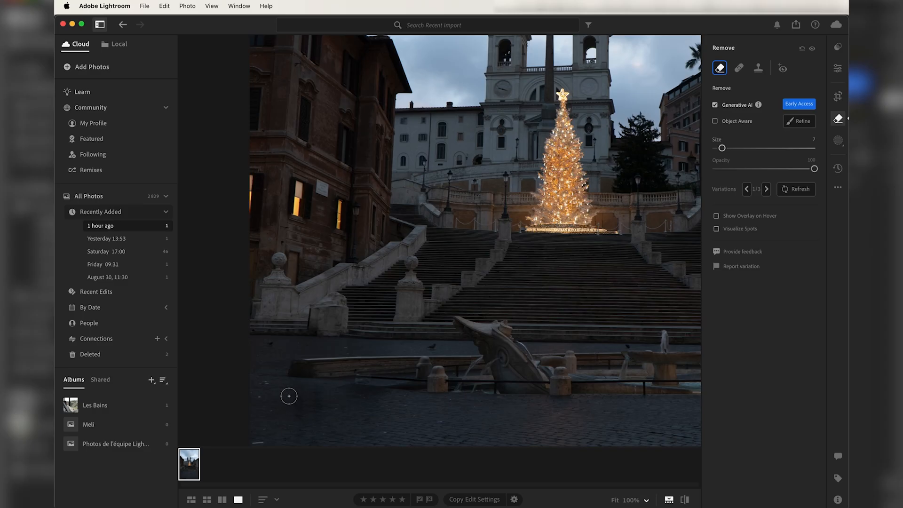
mouse_move(295, 388)
left_mouse_down()
mouse_move(297, 430)
mouse_move(310, 425)
mouse_move(313, 383)
mouse_move(365, 407)
mouse_move(357, 390)
mouse_move(383, 398)
mouse_move(374, 416)
mouse_move(383, 409)
left_mouse_up()
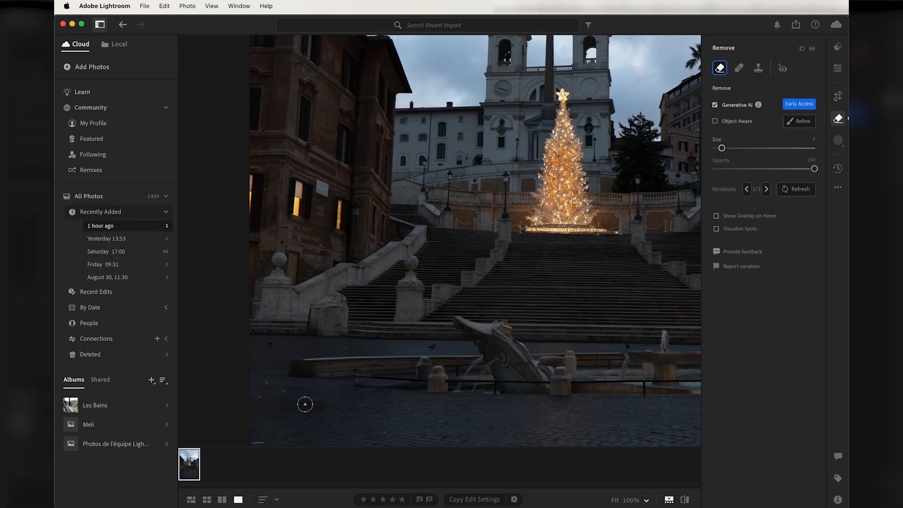
left_click_drag(261, 383, 310, 409)
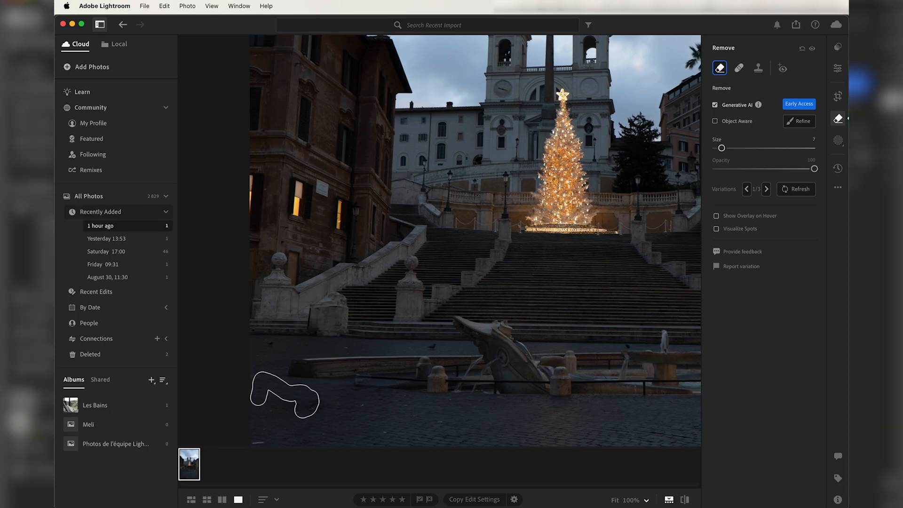
Heal the small birds on the pavement behind the fountain with the Heal brush, reducing its size to 3
left_click(738, 67)
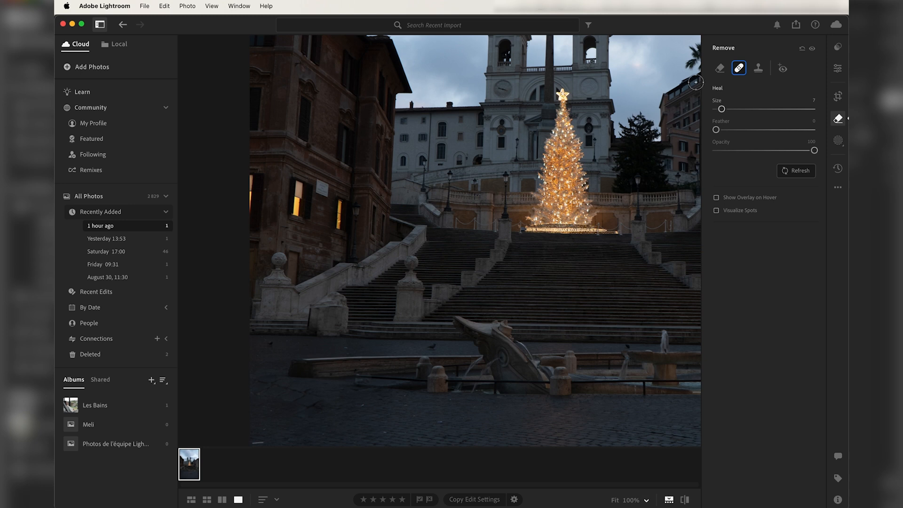
key("bracketleft")
key("bracketleft")
key("bracketleft")
left_click(266, 343)
left_click(306, 347)
left_click(273, 348)
key("bracketleft")
left_click_drag(438, 345, 426, 347)
Compare the whole photo with its original version to check the removals
key("z")
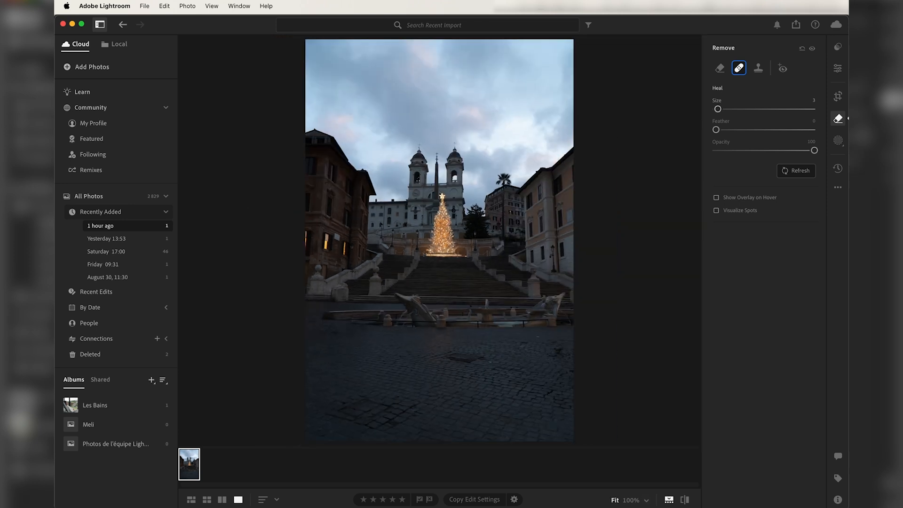
key("backslash")
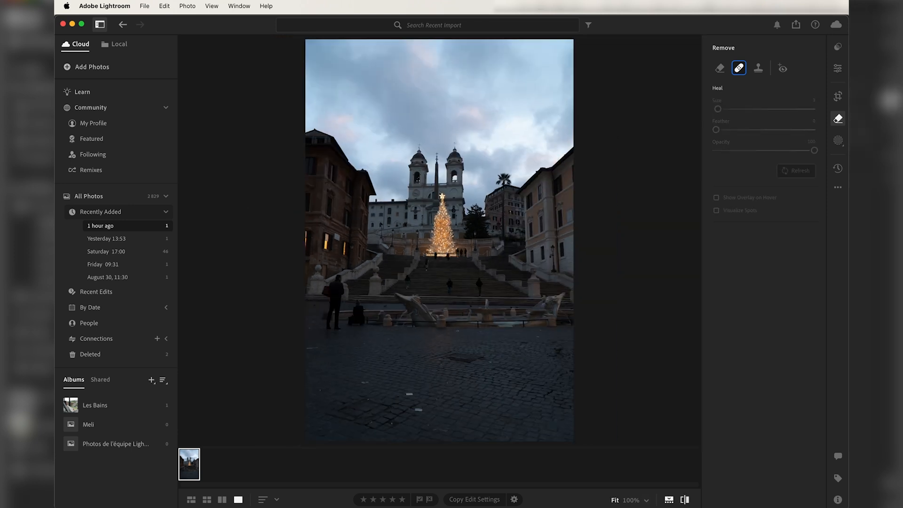
key("backslash")
key("backslash")
key("backslash")
key("backslash")
key("backslash")
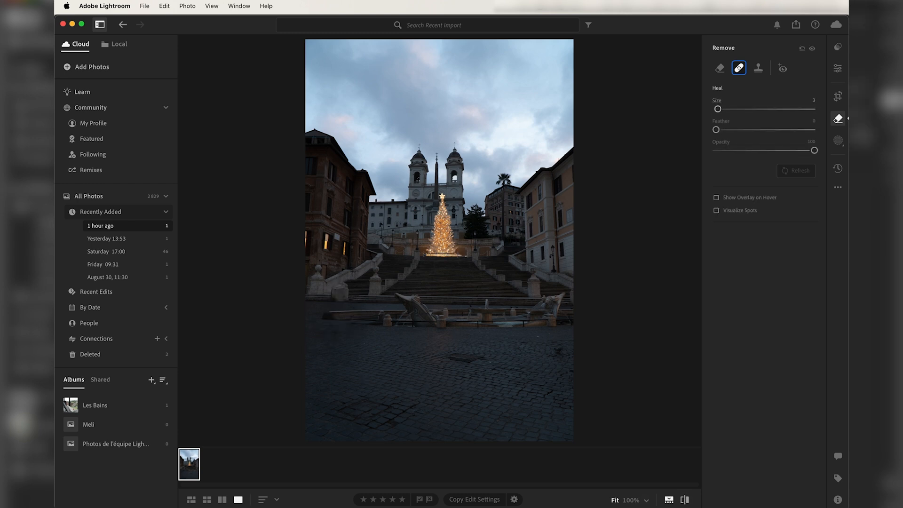
Toggle between the original and the retouched photo once more to review the removals
key("backslash")
key("backslash")
key("backslash")
key("backslash")
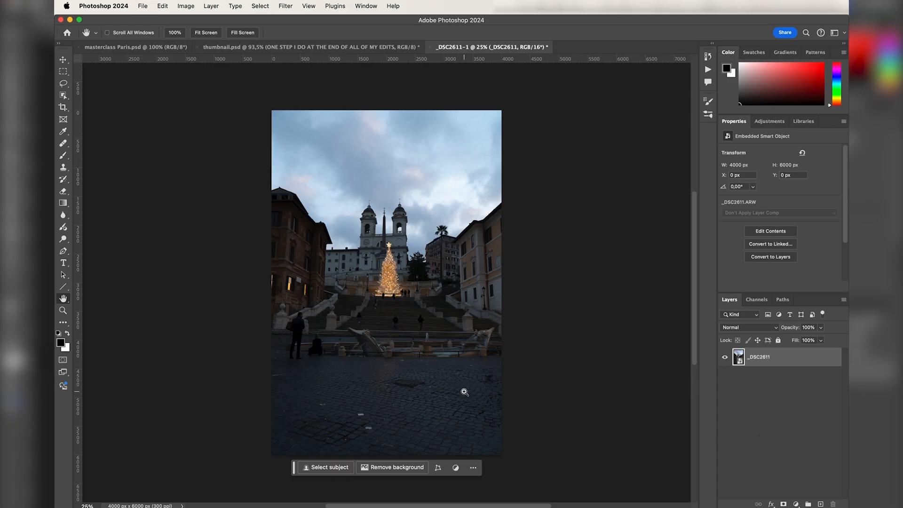
In Photoshop, add a new layer above the _DSC2611 photo layer and name it "cleaning"
key("super+equal")
key("super+equal")
key("super+equal")
scroll(517, 380, "down", 10)
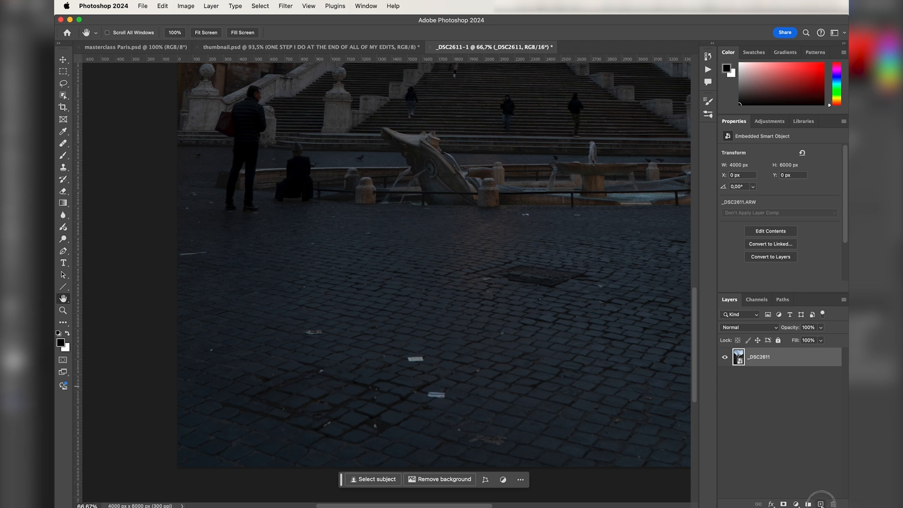
left_click(820, 504)
double_click(758, 357)
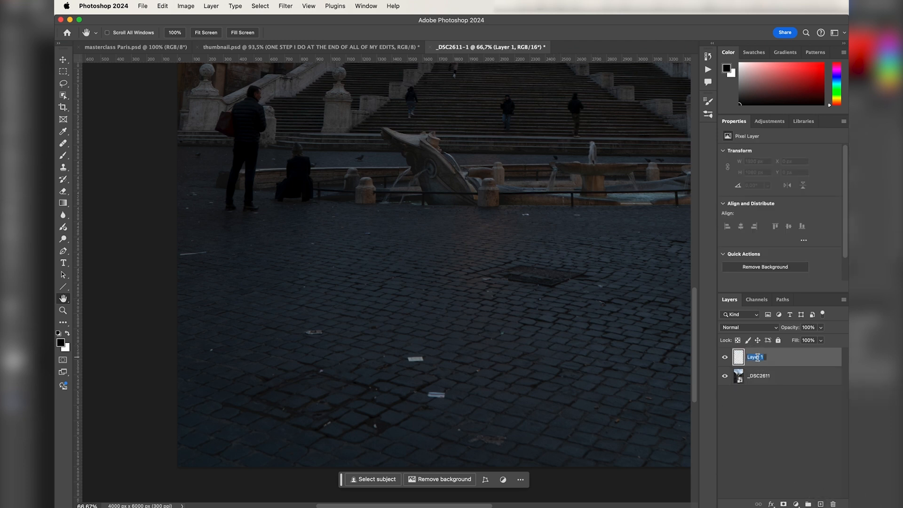
type("clea")
key("Return")
Remove the white papers and small specks around the drain cover and fountain with the content-aware Spot Healing Brush at size 59, sampling all layers
key("j")
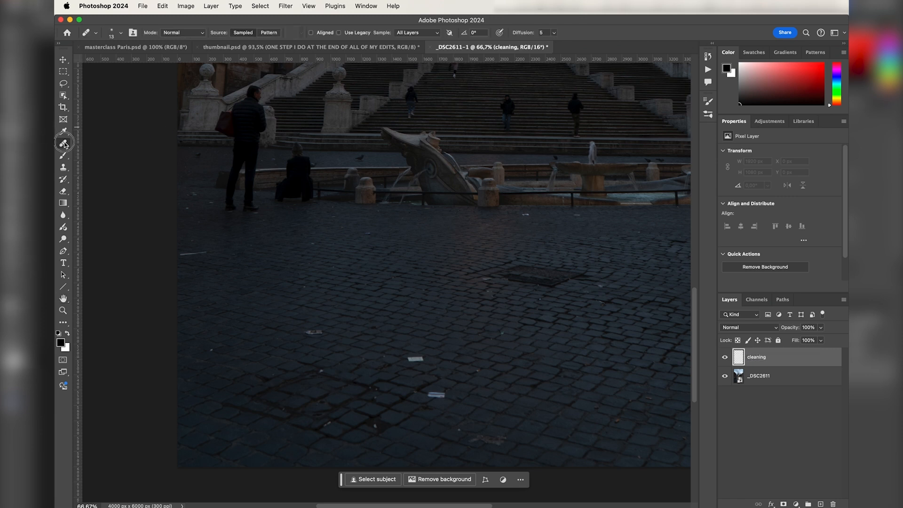
right_click(63, 144)
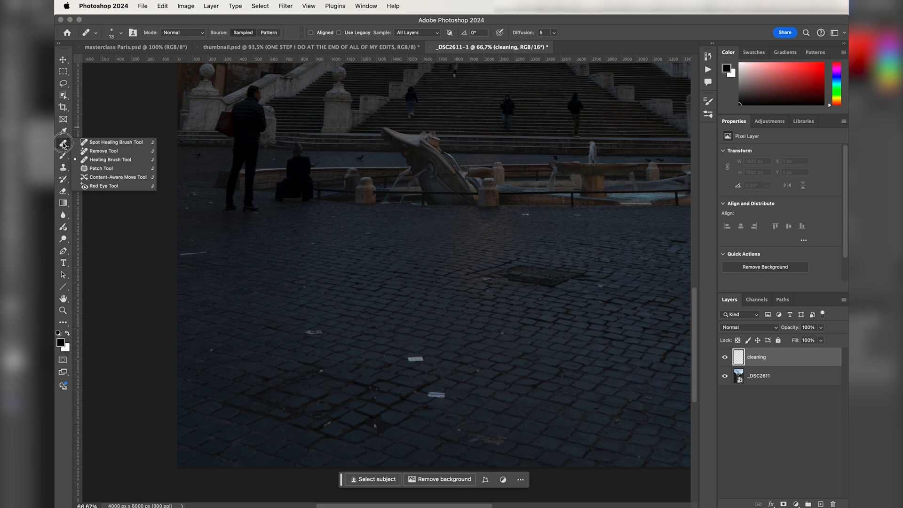
left_click(94, 143)
mouse_move(432, 359)
left_mouse_down()
mouse_move(443, 358)
mouse_move(406, 358)
mouse_move(422, 357)
left_mouse_up()
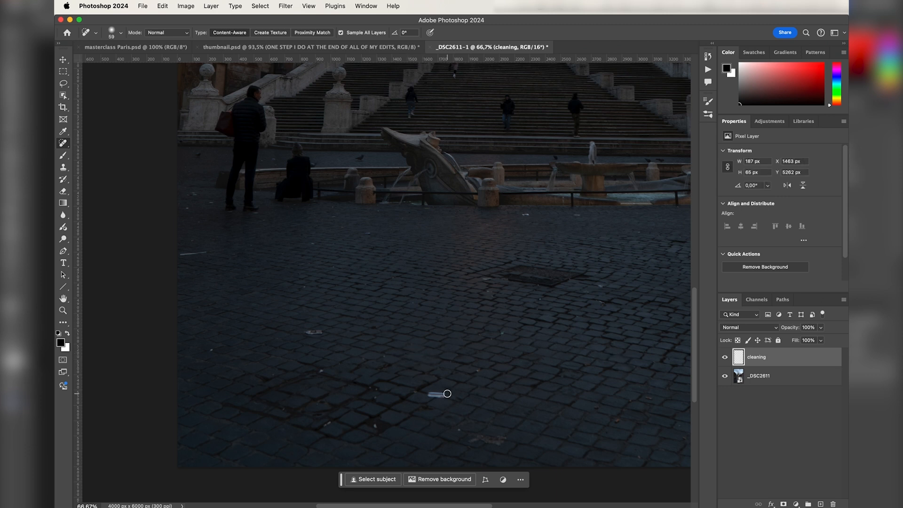
mouse_move(441, 395)
left_mouse_down()
mouse_move(427, 395)
mouse_move(446, 394)
left_mouse_up()
left_click_drag(497, 271, 486, 276)
left_click(524, 214)
left_click(577, 215)
left_click(369, 234)
left_click(379, 211)
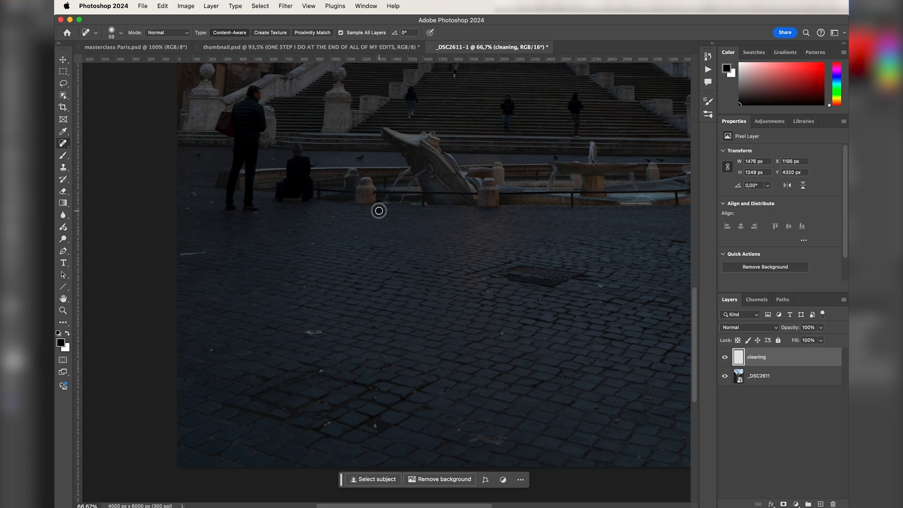
Heal the pale scrap on the middle cobblestones and the white streak and marks along the photo's left edge
left_click(403, 219)
left_click(322, 332)
left_click_drag(322, 334, 305, 335)
left_click_drag(202, 251, 181, 254)
left_click_drag(194, 194, 213, 202)
left_click(188, 208)
left_click(192, 240)
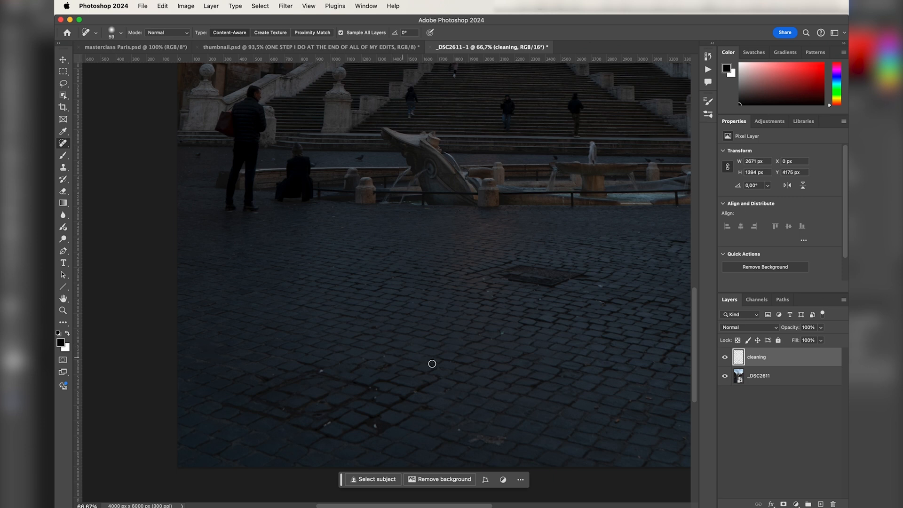
Heal the remaining specks and the pale stain on the foreground cobblestones
left_click(322, 400)
left_click(329, 423)
left_click(462, 428)
mouse_move(479, 441)
left_mouse_down()
mouse_move(471, 438)
mouse_move(507, 438)
left_mouse_up()
Remove the mark near the standing man's feet and the small bird behind the fountain with the Remove tool
right_click(64, 144)
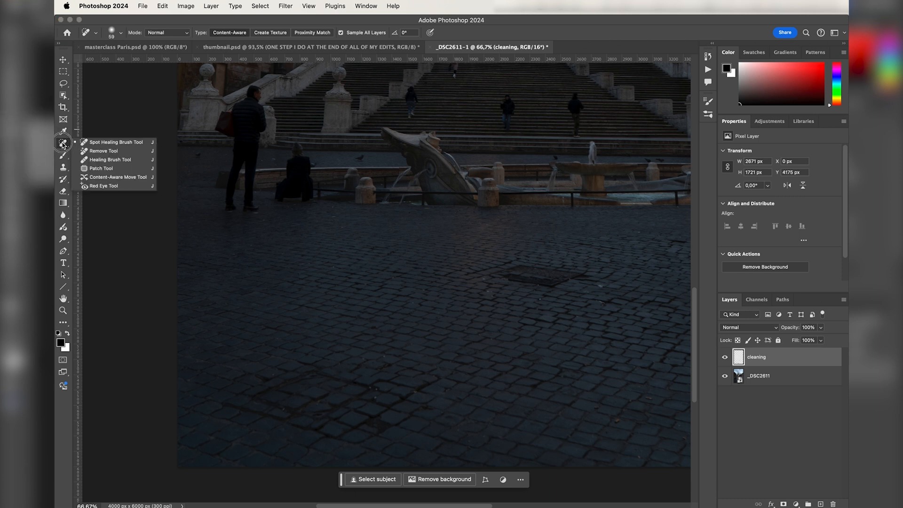
left_click(104, 151)
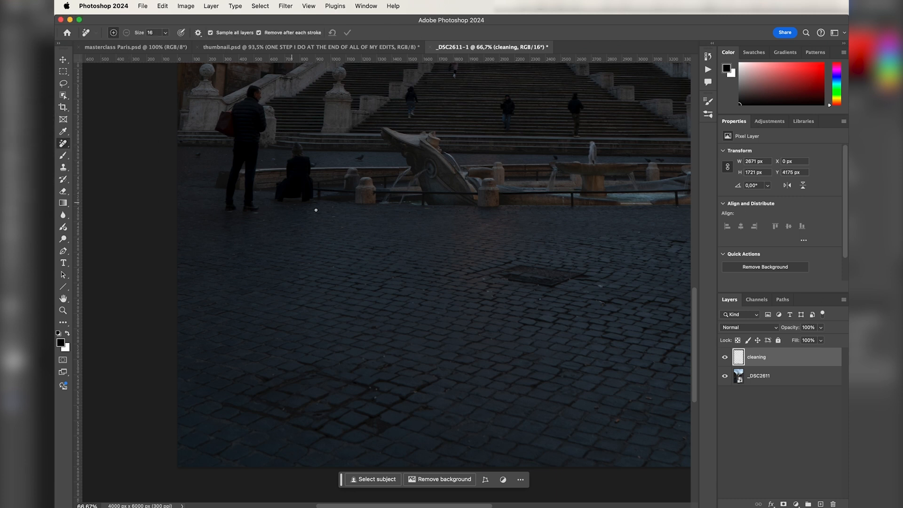
left_click_drag(267, 209, 277, 208)
left_click_drag(358, 159, 366, 159)
Try to remove the man in blue jeans on the steps with the Remove tool at size 43
key("super+plus")
key("super+plus")
key("super+plus")
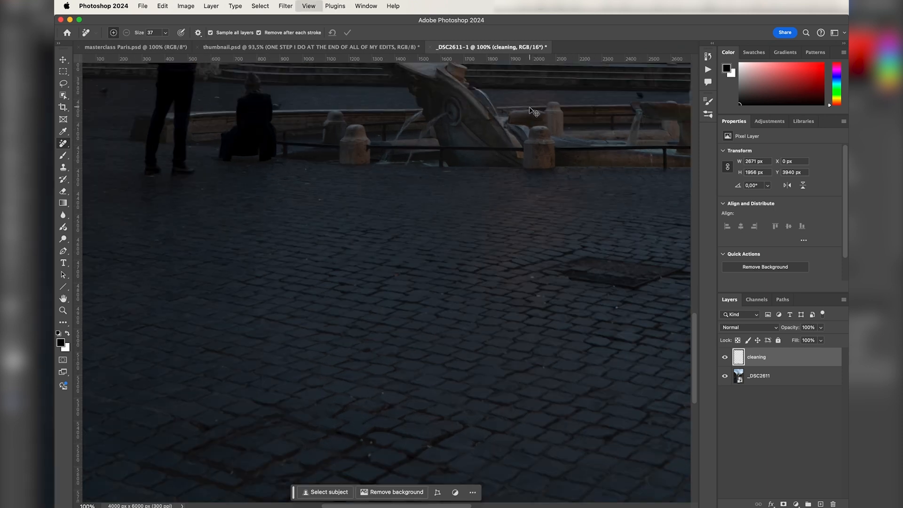
key("space")
left_click_drag(581, 107, 436, 366)
left_click_drag(581, 101, 438, 241)
mouse_move(439, 193)
left_mouse_down()
mouse_move(407, 201)
mouse_move(445, 213)
mouse_move(420, 216)
mouse_move(438, 223)
mouse_move(435, 230)
mouse_move(407, 240)
mouse_move(458, 251)
mouse_move(404, 250)
mouse_move(469, 260)
mouse_move(413, 267)
mouse_move(442, 275)
mouse_move(442, 285)
mouse_move(405, 296)
mouse_move(440, 316)
mouse_move(424, 326)
mouse_move(441, 359)
left_mouse_up()
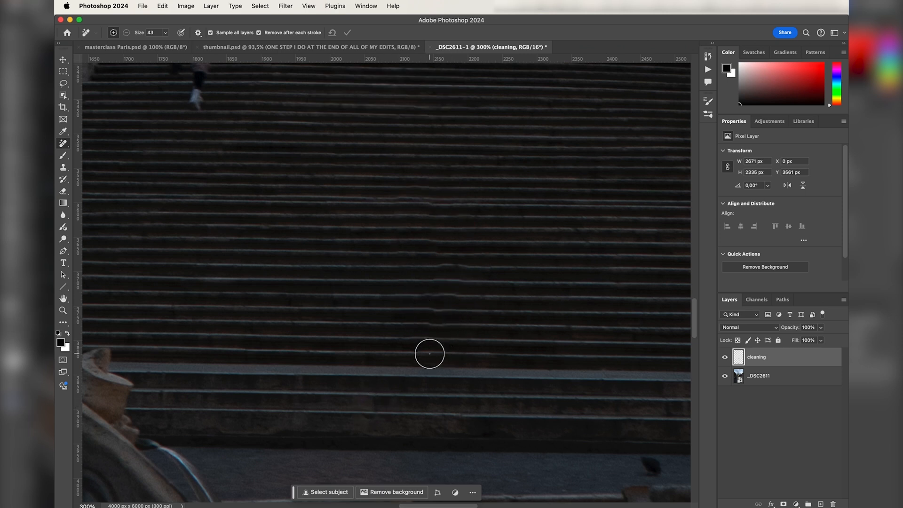
Check the whole photo and the steps below the Christmas tree, and undo the removal of the man in blue jeans
key("super+0")
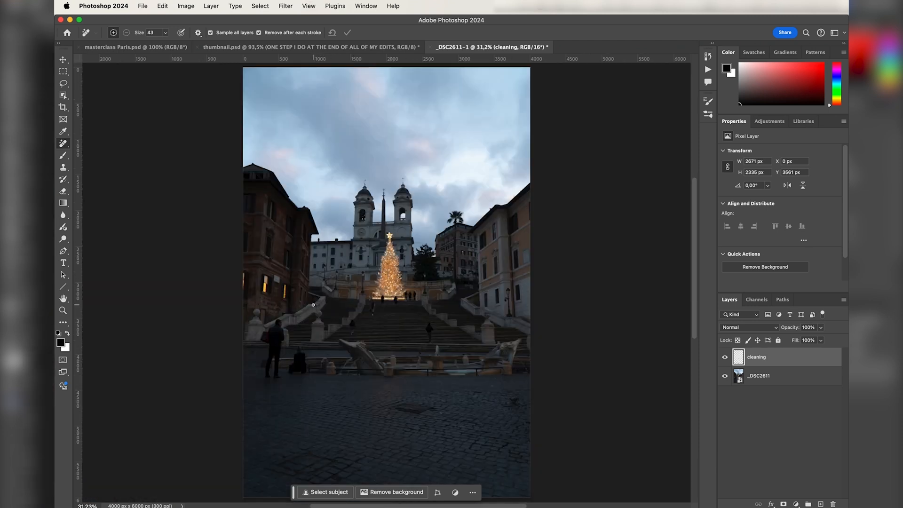
key("super+plus")
key("super+plus")
key("super+plus")
key("super+plus")
key("super+plus")
key("super+plus")
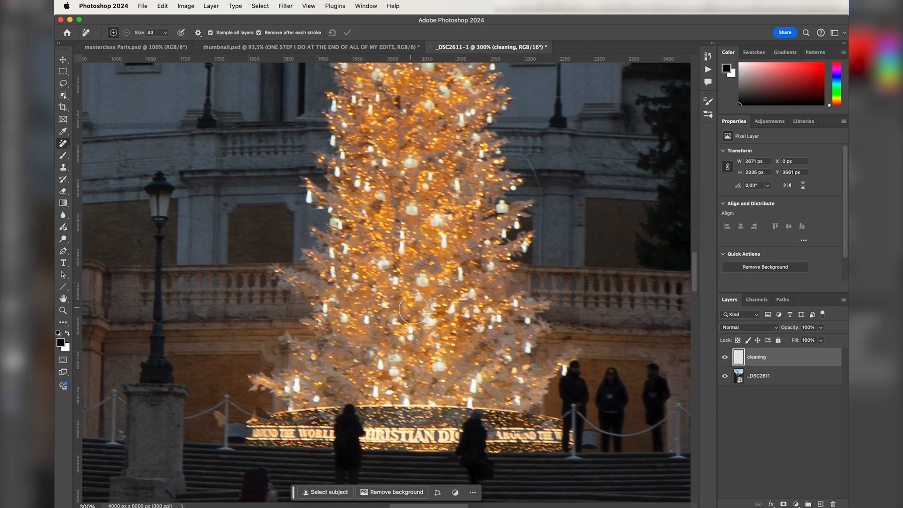
key("space")
left_click_drag(441, 370, 449, 242)
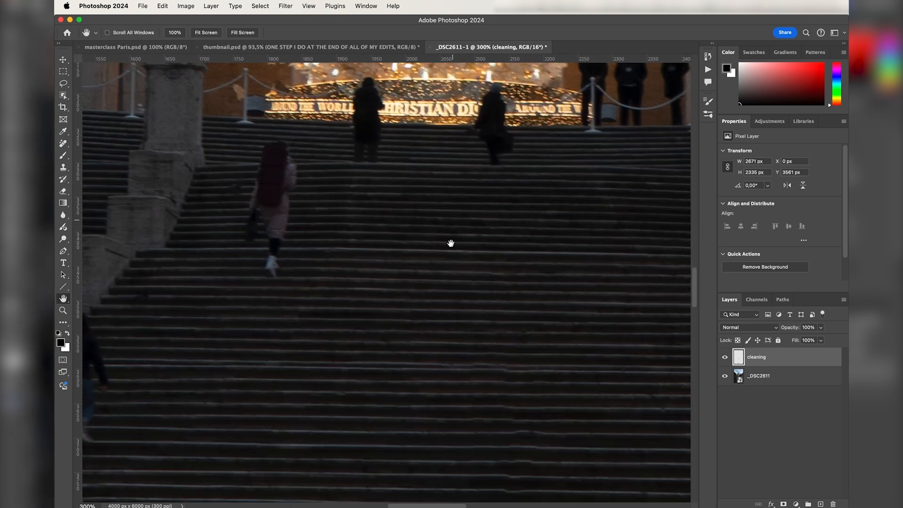
left_click_drag(376, 357, 312, 258)
key("super+z")
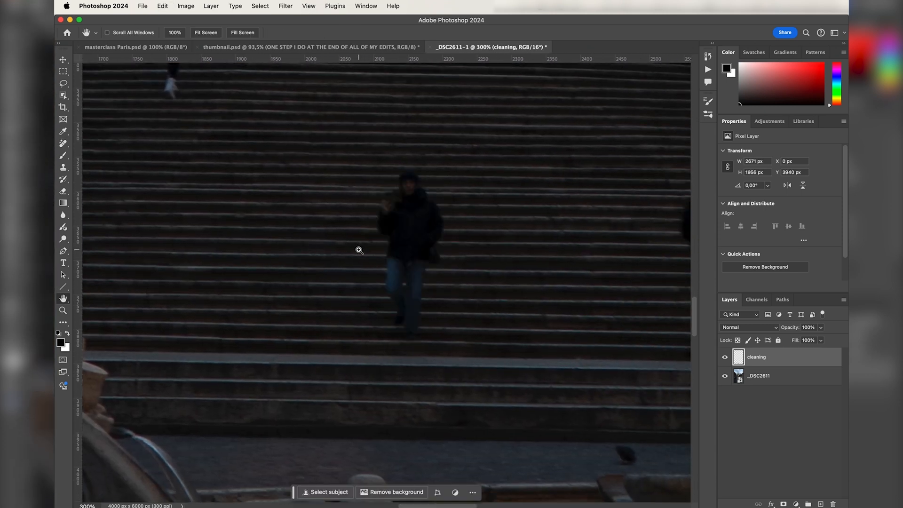
Remove the dark mark on the cobblestones near the photo's right edge with the Remove tool at size 57
key("super+1")
key("j")
left_click(493, 377)
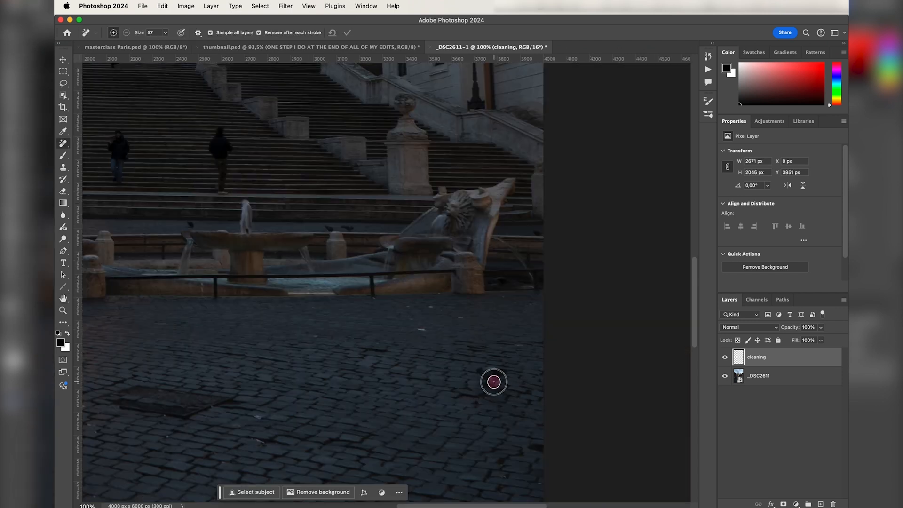
mouse_move(498, 380)
left_mouse_down()
mouse_move(480, 369)
mouse_move(491, 381)
left_mouse_up()
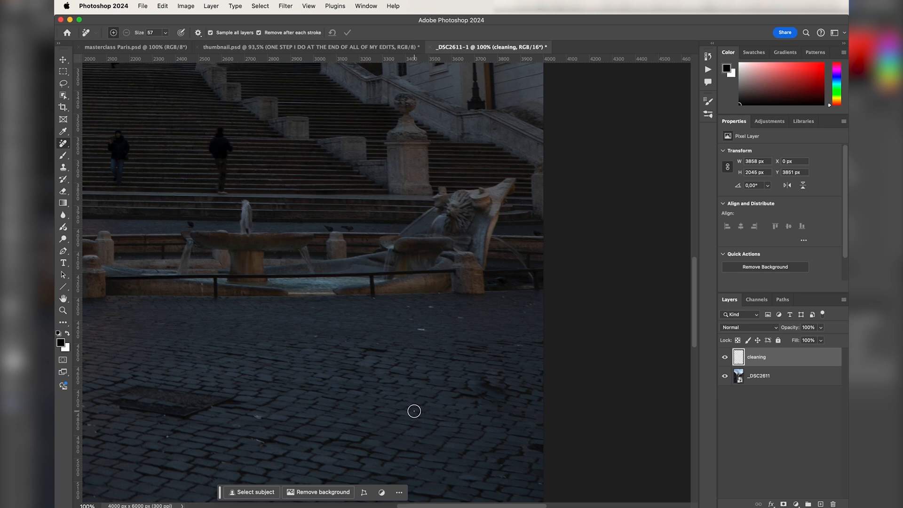
Heal the white scrap and small spots on the pavement in front of the fountain's right end with the Spot Healing Brush at size 28
key("shift+j")
left_click_drag(421, 335, 423, 326)
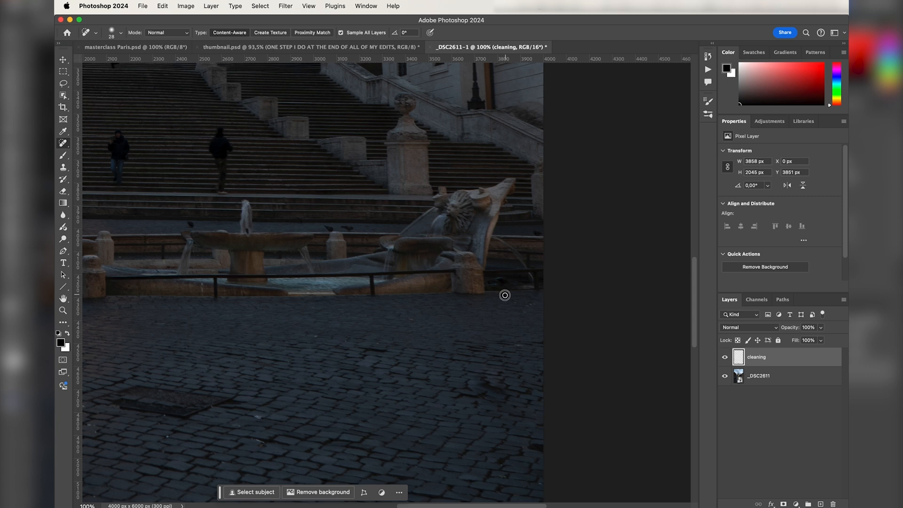
left_click(527, 304)
left_click(536, 302)
Toggle the cleaning layer's visibility to compare the pavement with and without the retouching
left_click(724, 358)
left_click(724, 358)
left_click(725, 359)
left_click(725, 359)
Clean up the leftover dark smudges on the right-hand cobblestones and a spot behind the fountain with the Remove tool at size 57
key("shift+j")
key("shift+j")
key("shift+j")
key("shift+j")
key("shift+j")
key("shift+j")
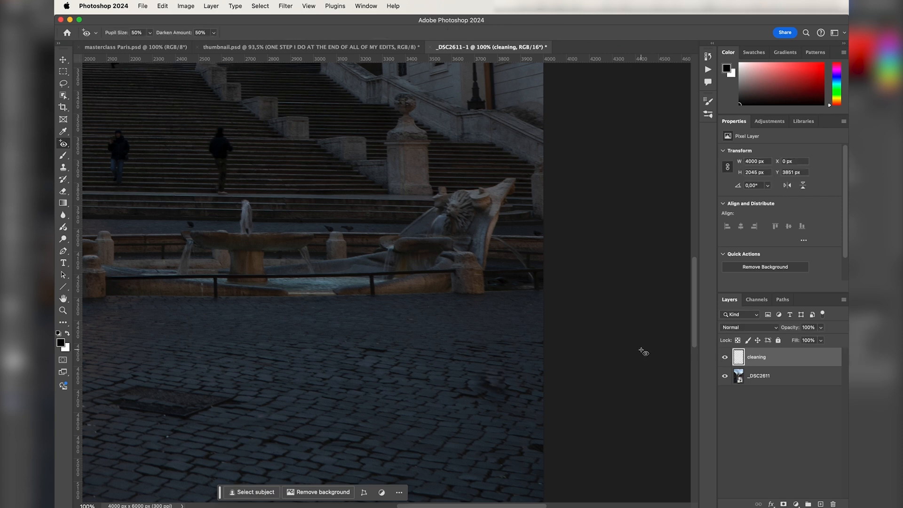
key("shift+j")
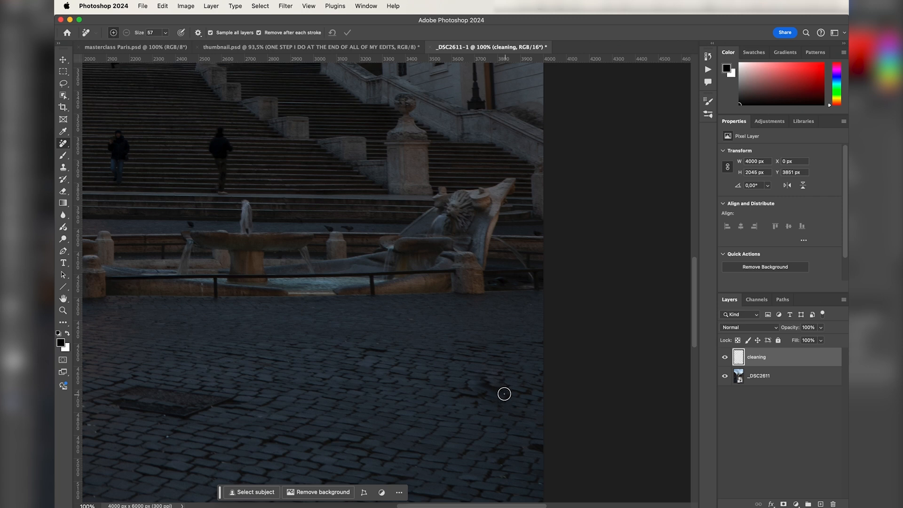
left_click_drag(498, 393, 483, 378)
left_click(482, 394)
left_click_drag(525, 447, 548, 450)
left_click_drag(331, 204, 322, 205)
Remove the small birds perched along the fountain with the Spot Healing Brush at size 28
key("shift+j")
key("shift+j")
key("shift+j")
key("shift+j")
key("shift+j")
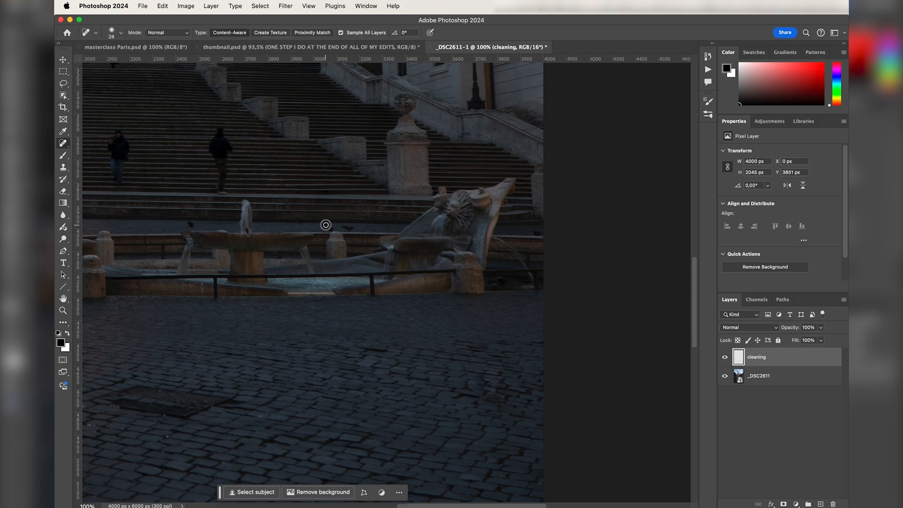
left_click_drag(354, 230, 332, 232)
left_click_drag(190, 225, 196, 226)
Lasso the person climbing beside the left stone blocks of the steps and remove them with Generative Fill without a prompt
key("space")
left_click_drag(172, 152, 630, 316)
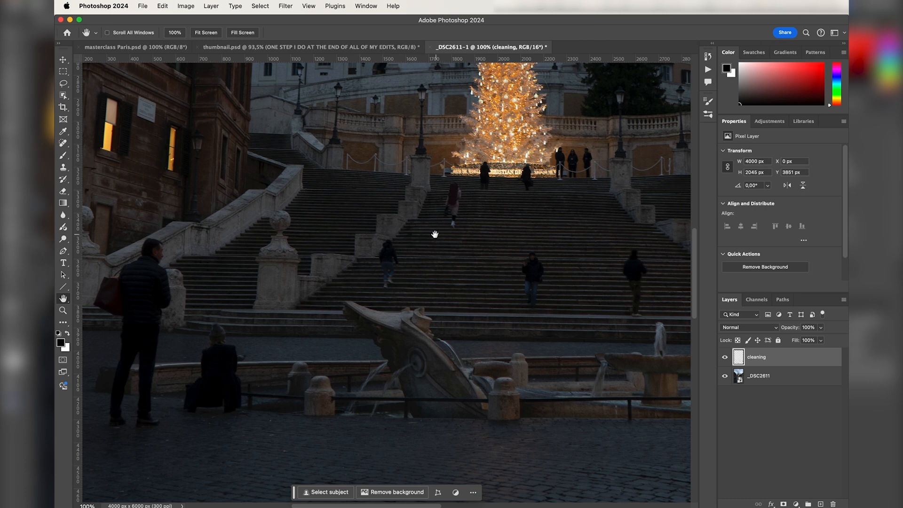
left_click(425, 237)
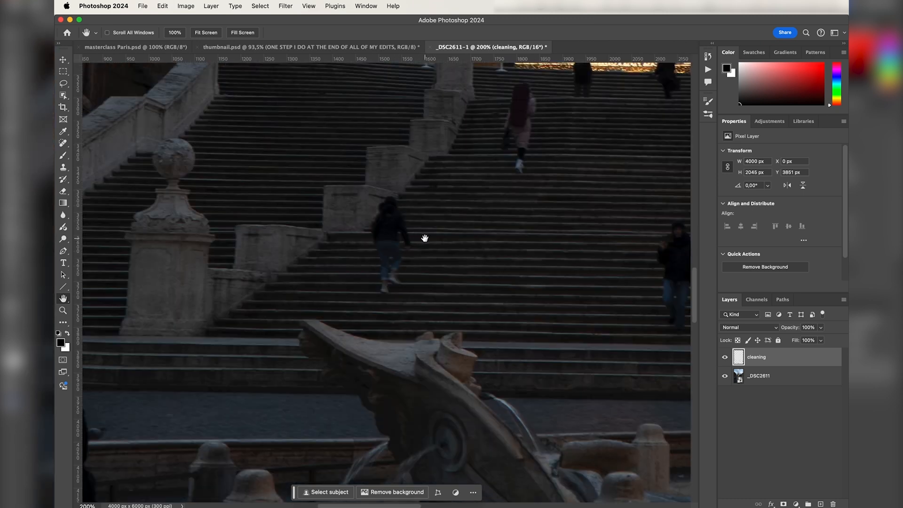
key("l")
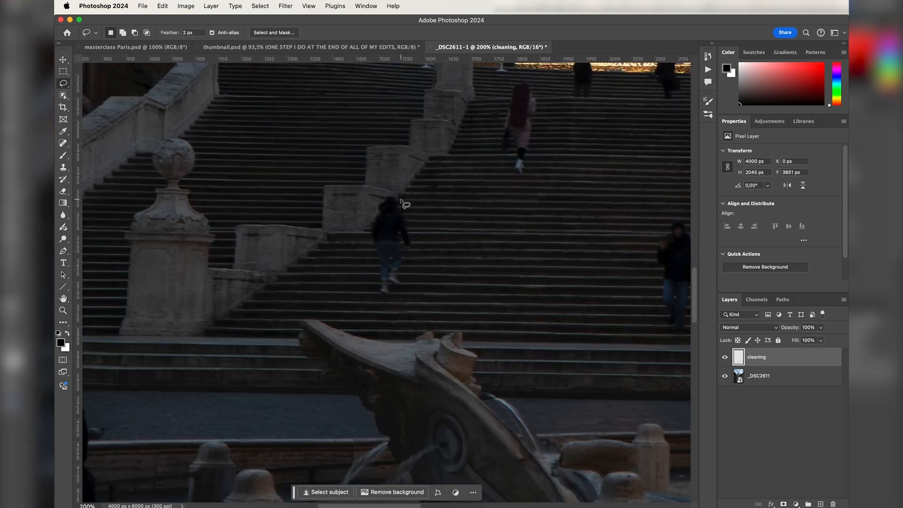
mouse_move(397, 195)
left_mouse_down()
mouse_move(417, 246)
mouse_move(402, 295)
mouse_move(375, 297)
mouse_move(367, 233)
left_mouse_up()
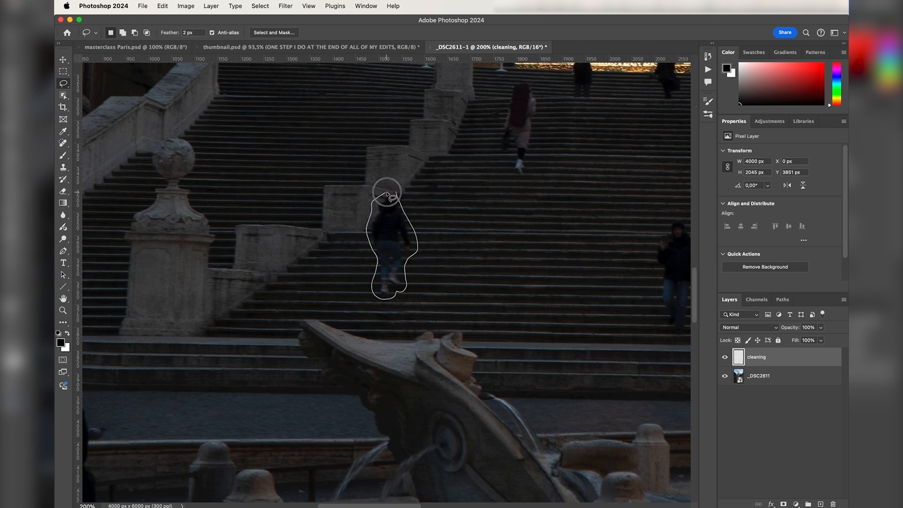
left_click_drag(400, 198, 398, 195)
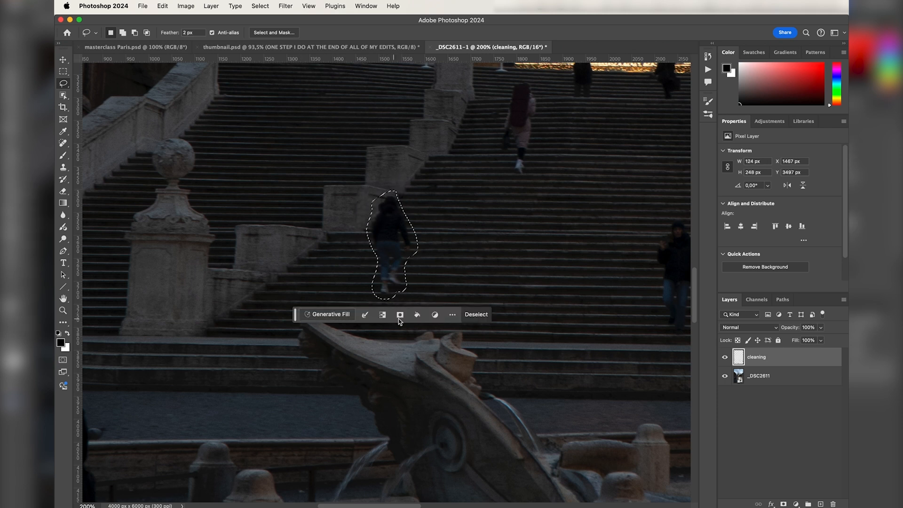
left_click(328, 313)
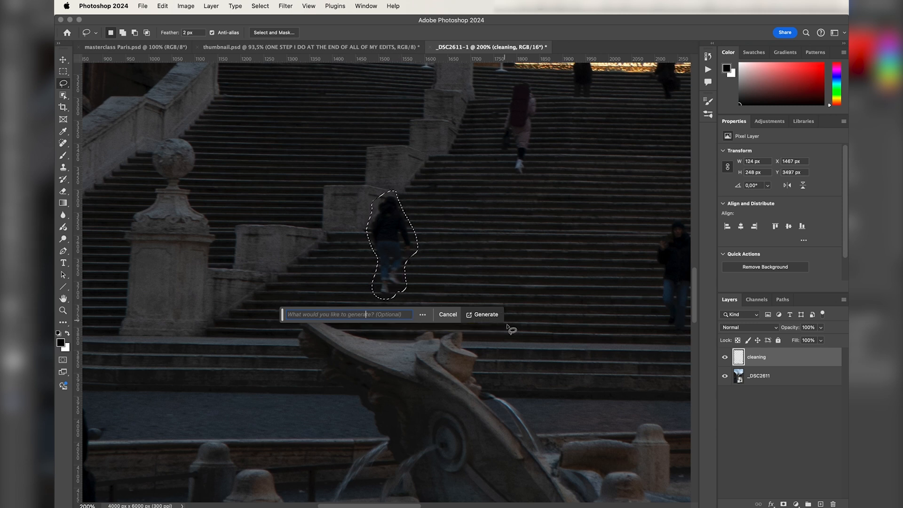
left_click(485, 315)
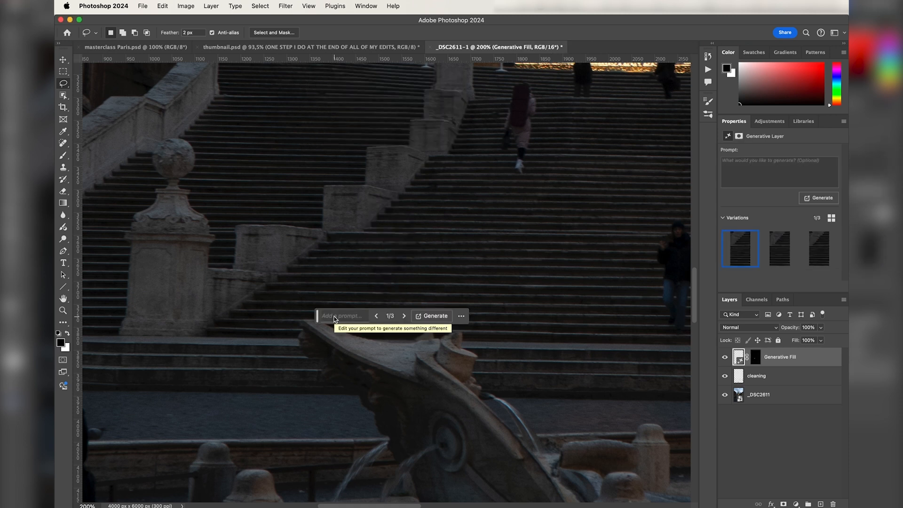
Compare the three Generative Fill variations of the steps and choose the third one
left_click(782, 253)
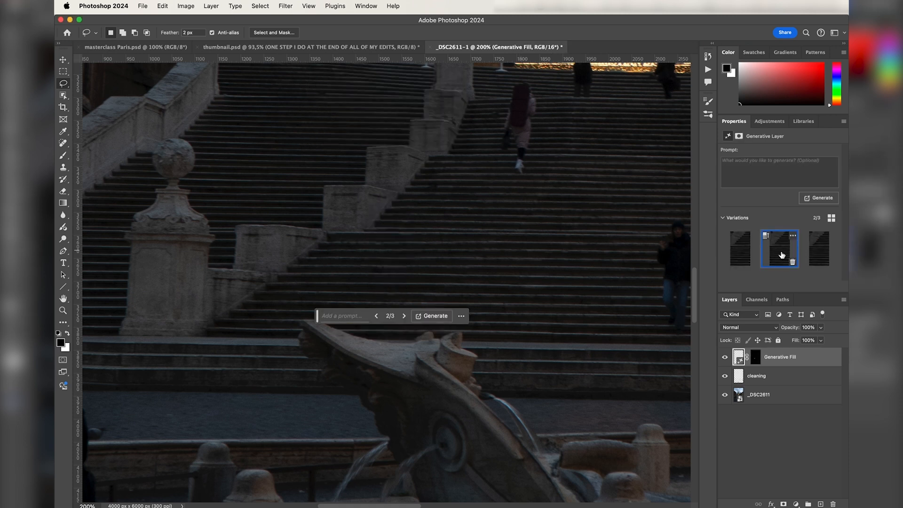
left_click(756, 250)
left_click(783, 252)
left_click(816, 253)
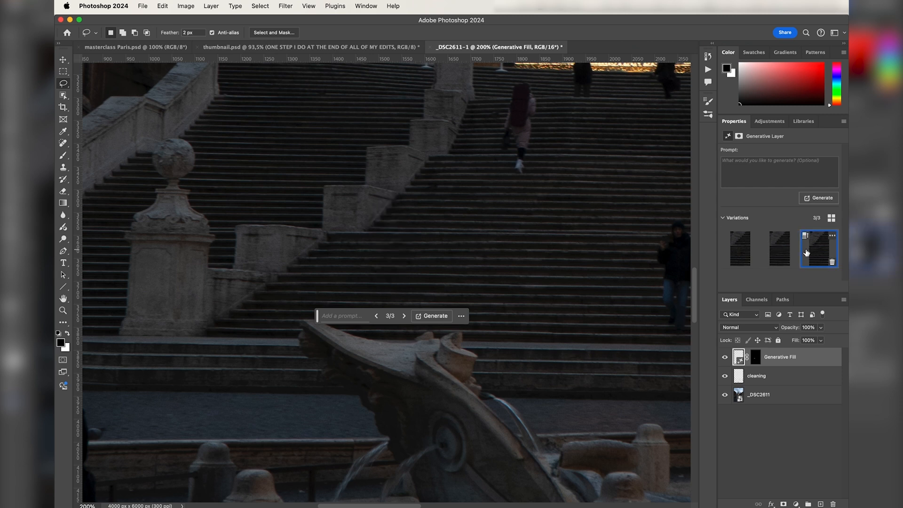
left_click(746, 251)
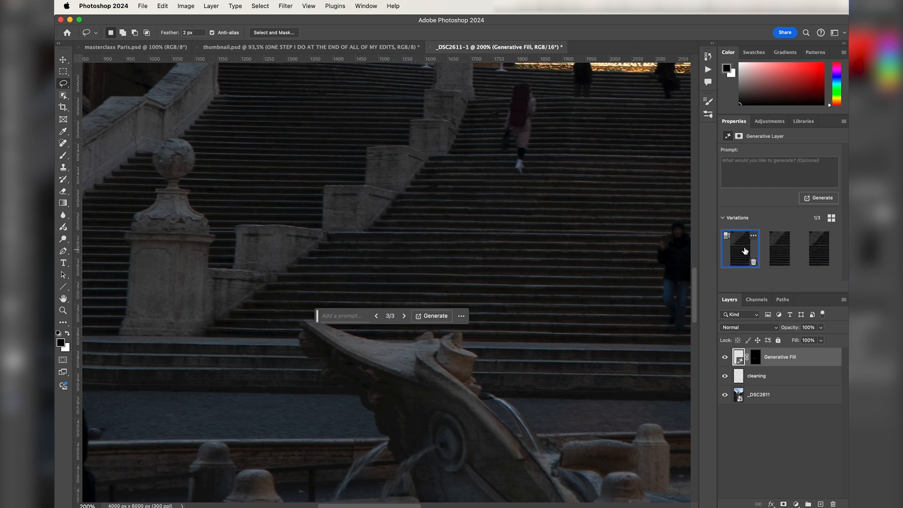
left_click(810, 248)
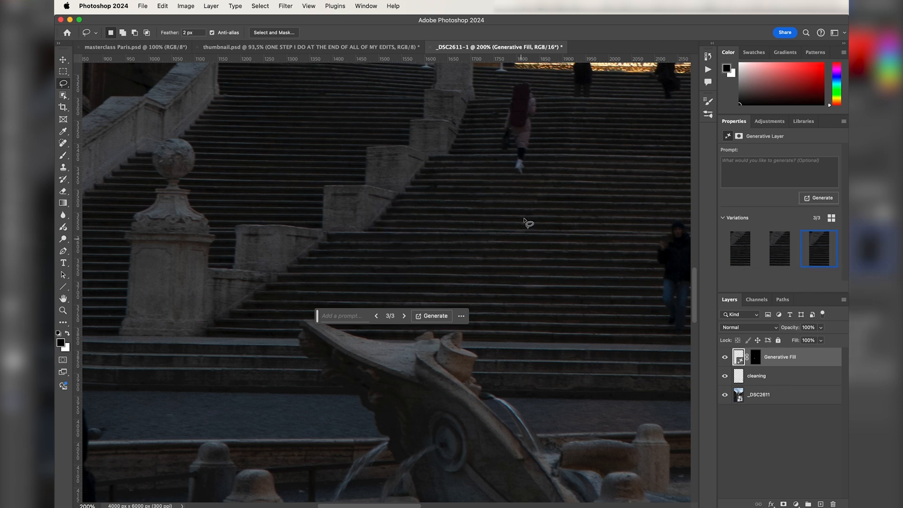
Lasso the woman in pink climbing the steps below the tree and remove her with Generative Fill without a prompt
key("h")
left_click_drag(561, 194, 418, 284)
mouse_move(388, 174)
left_mouse_down()
mouse_move(389, 256)
mouse_move(372, 272)
mouse_move(369, 242)
mouse_move(356, 238)
mouse_move(361, 193)
mouse_move(387, 173)
left_mouse_up()
left_click(467, 291)
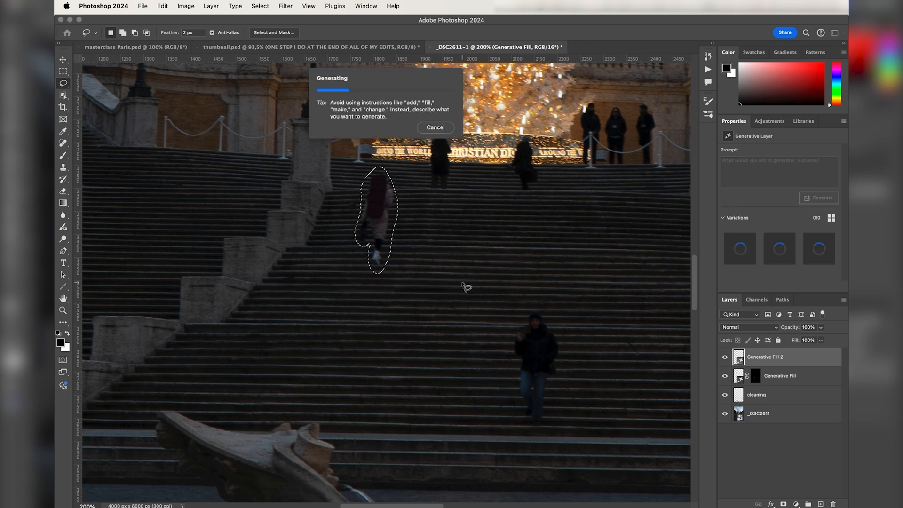
Try to remove the man in jeans on the steps with a promptless Generative Fill, compare its variations, and delete the resulting layer
mouse_move(532, 308)
left_mouse_down()
mouse_move(514, 405)
mouse_move(540, 310)
left_mouse_up()
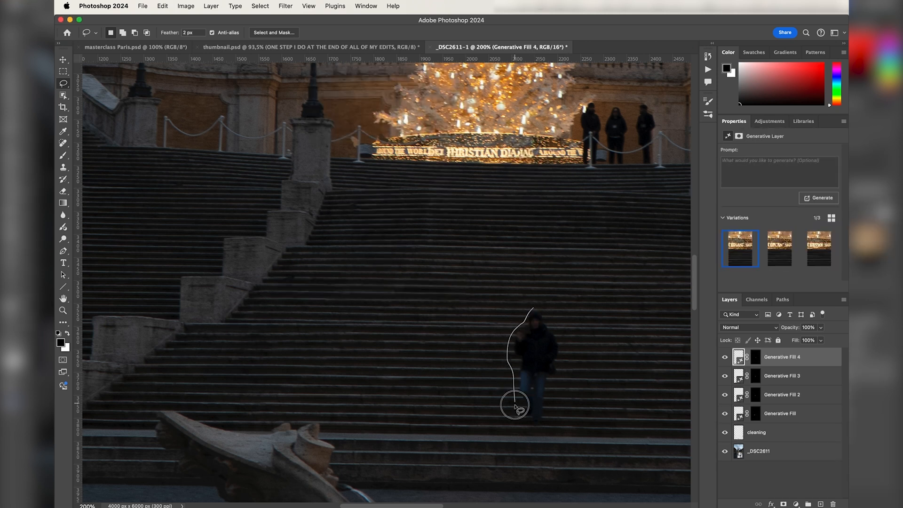
left_click(629, 444)
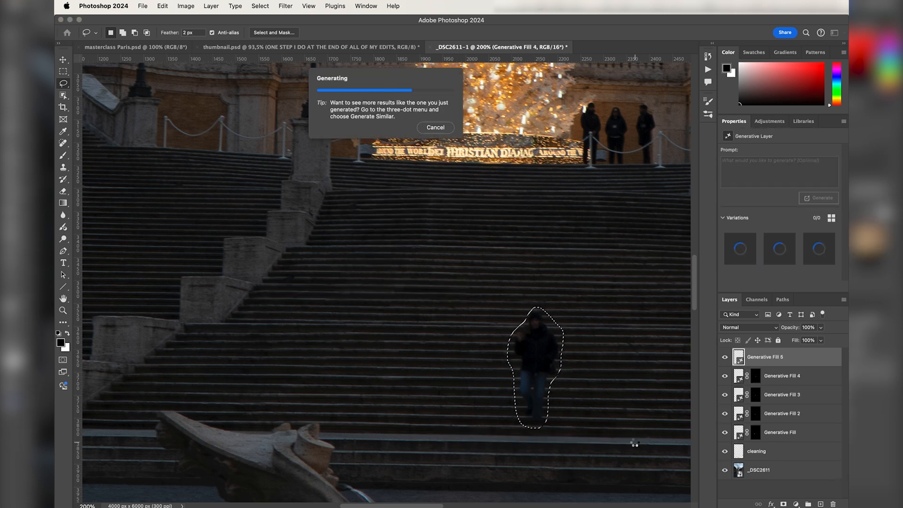
left_click(779, 254)
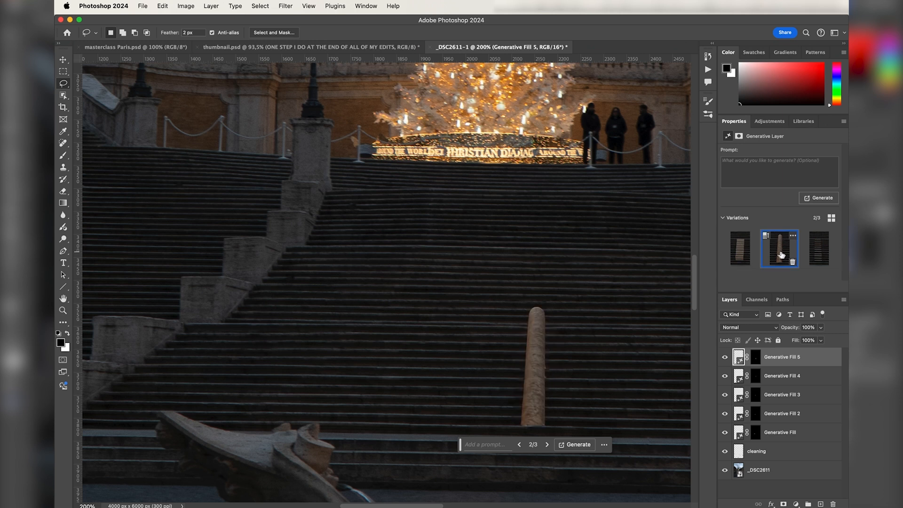
left_click(819, 249)
left_click(789, 250)
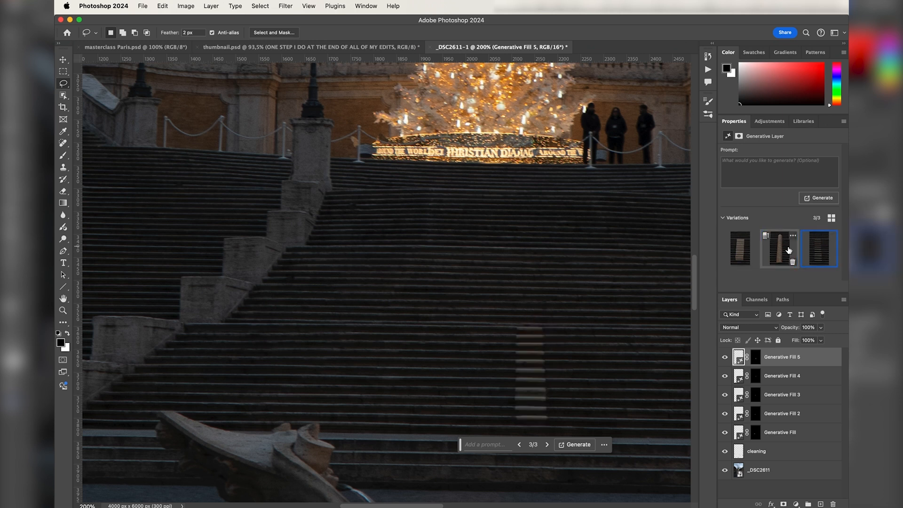
left_click(745, 250)
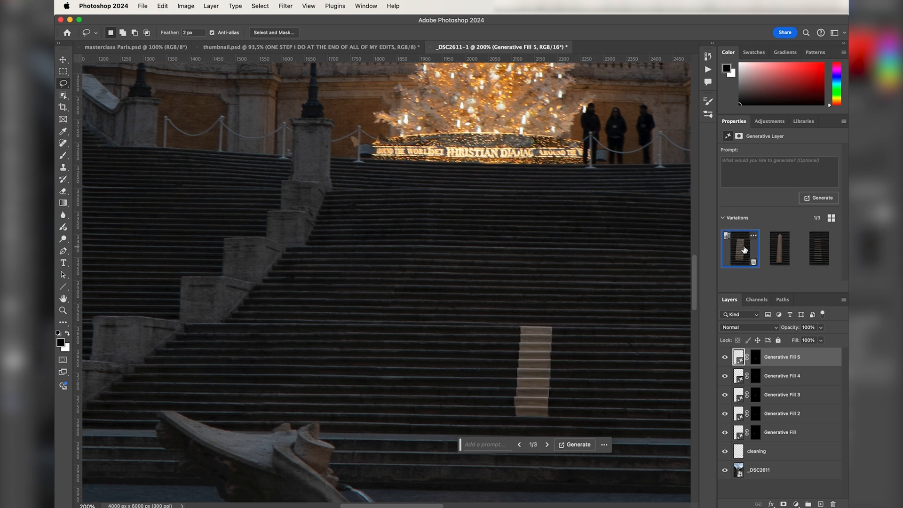
left_click(784, 249)
left_click(818, 248)
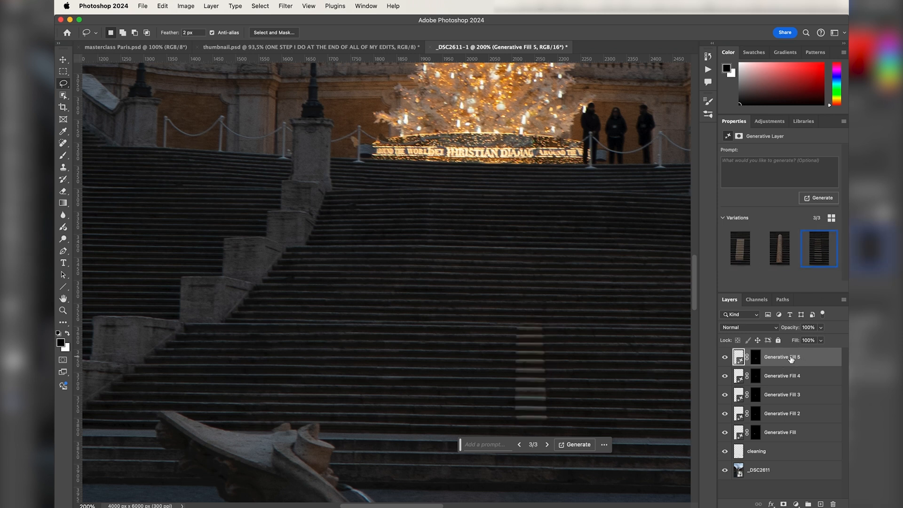
key("BackSpace")
Add a new layer and paint out the man in jeans on the steps with the Clone Stamp at size 29
key("super+plus")
key("super+plus")
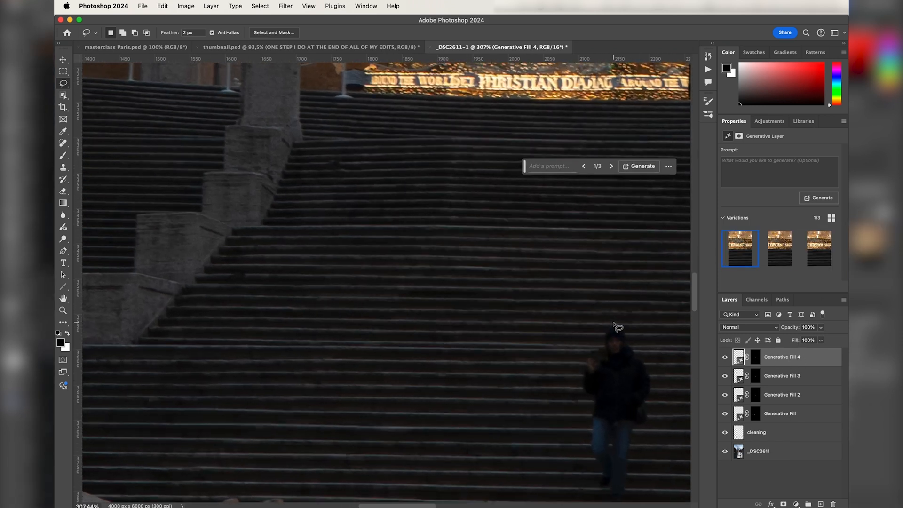
scroll(613, 322, "right", 8)
scroll(613, 322, "down", 2)
left_click(820, 504)
key("s")
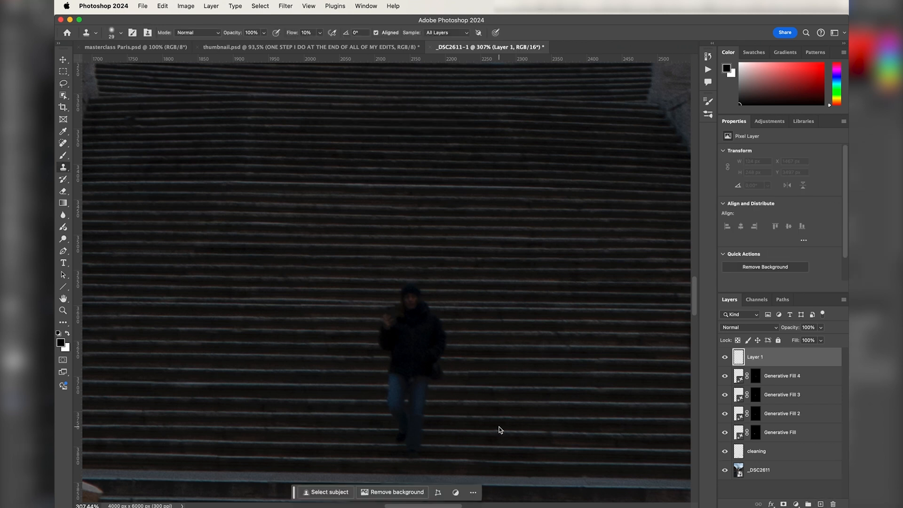
key("super+plus")
scroll(498, 428, "down", 3)
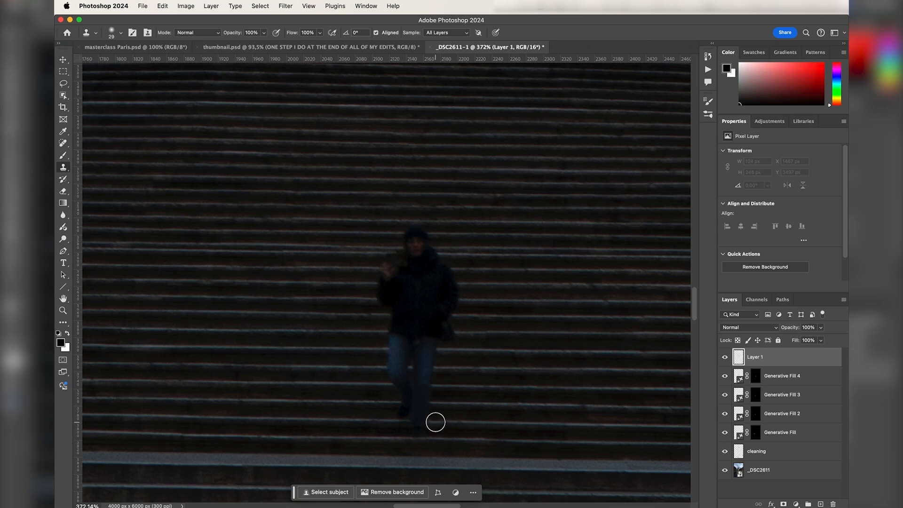
mouse_move(436, 421)
left_mouse_down()
mouse_move(407, 422)
mouse_move(409, 349)
mouse_move(469, 338)
mouse_move(433, 304)
mouse_move(448, 284)
mouse_move(416, 237)
left_mouse_up()
left_click(491, 407, "alt")
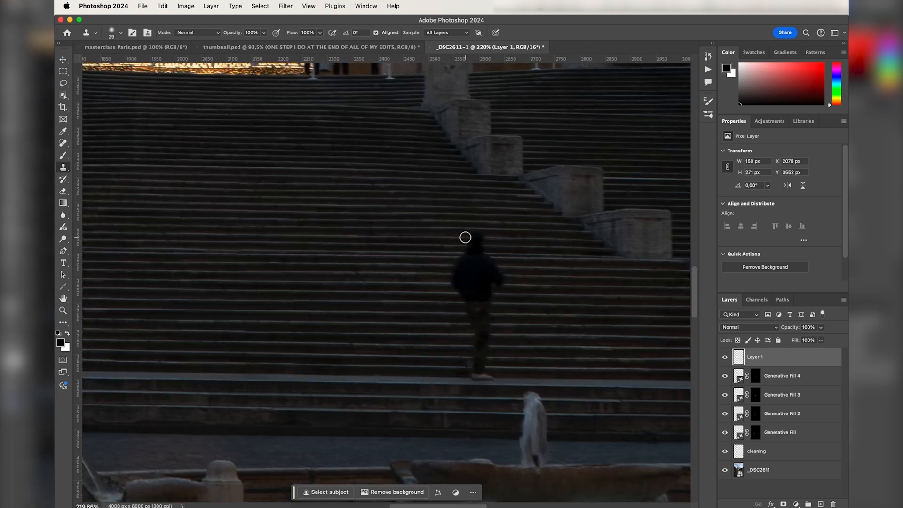
Paint out the dark-clothed person standing on the steps above the fountain's white bird with the Clone Stamp at size 29
mouse_move(466, 238)
left_mouse_down()
mouse_move(473, 247)
mouse_move(445, 262)
mouse_move(453, 301)
mouse_move(489, 348)
mouse_move(509, 326)
left_mouse_up()
mouse_move(504, 284)
left_mouse_down()
mouse_move(469, 262)
mouse_move(492, 291)
mouse_move(483, 288)
mouse_move(494, 315)
left_mouse_up()
key("super+0")
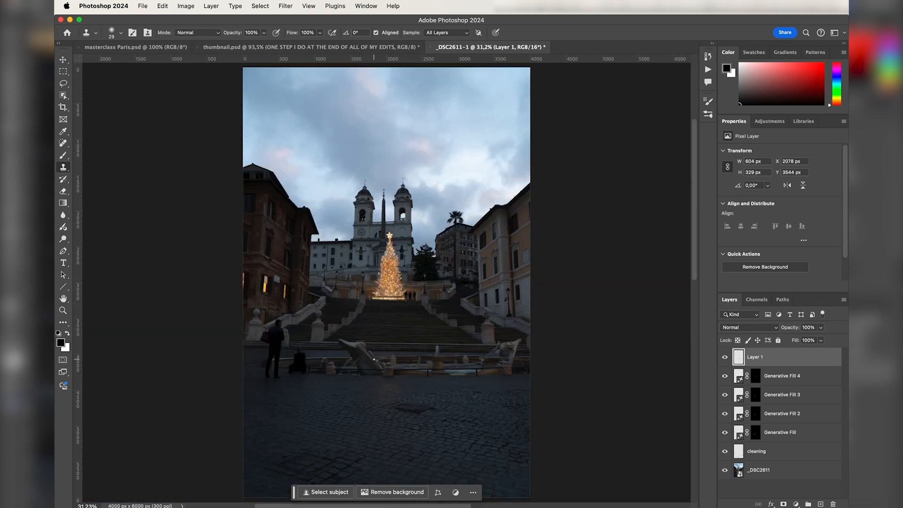
Lasso the three people standing beside the base of the Christmas tree and remove them with Generative Fill without a prompt
key("super+plus")
key("super+plus")
key("super+plus")
key("super+plus")
key("super+plus")
key("super+plus")
key("space")
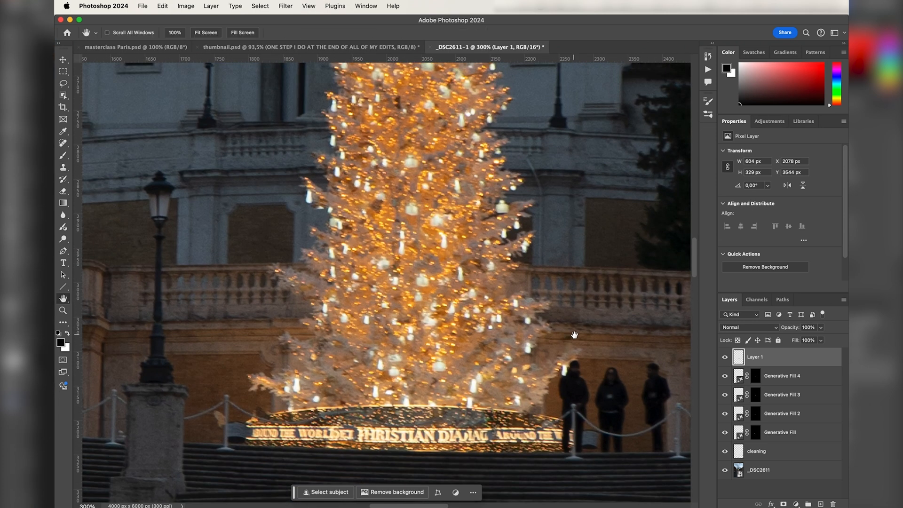
left_click_drag(570, 335, 356, 276)
key("l")
mouse_move(434, 300)
left_mouse_down()
mouse_move(452, 377)
mouse_move(423, 398)
mouse_move(339, 388)
mouse_move(348, 308)
mouse_move(434, 300)
left_mouse_up()
left_click(331, 413)
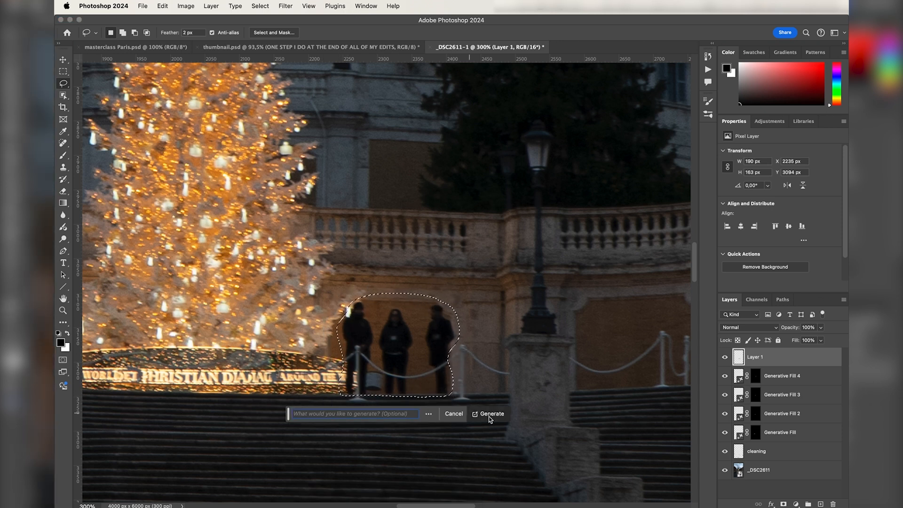
left_click(489, 413)
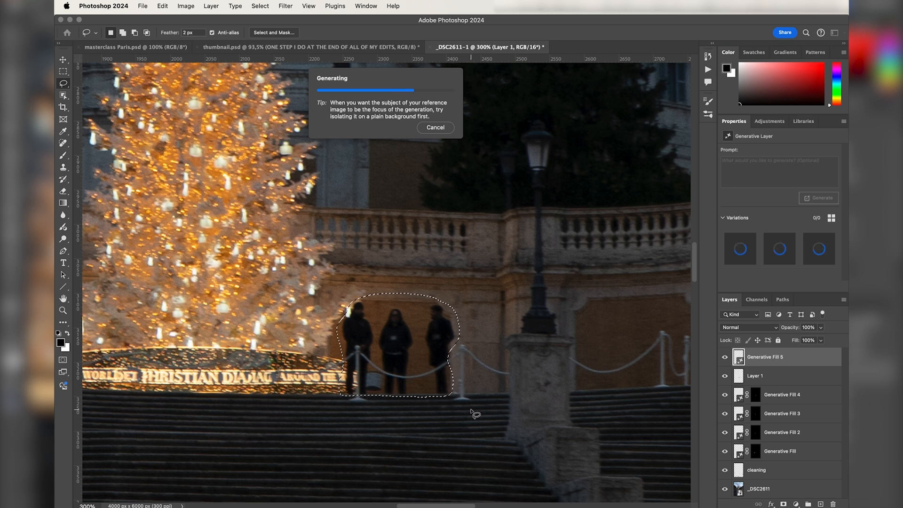
Compare the Generative Fill variations for the area beside the tree and choose the second one
left_click(779, 249)
left_click(819, 249)
left_click(787, 254)
Lasso the standing man with the red bag in the foreground and remove him with Generative Fill without a prompt
key("super+0")
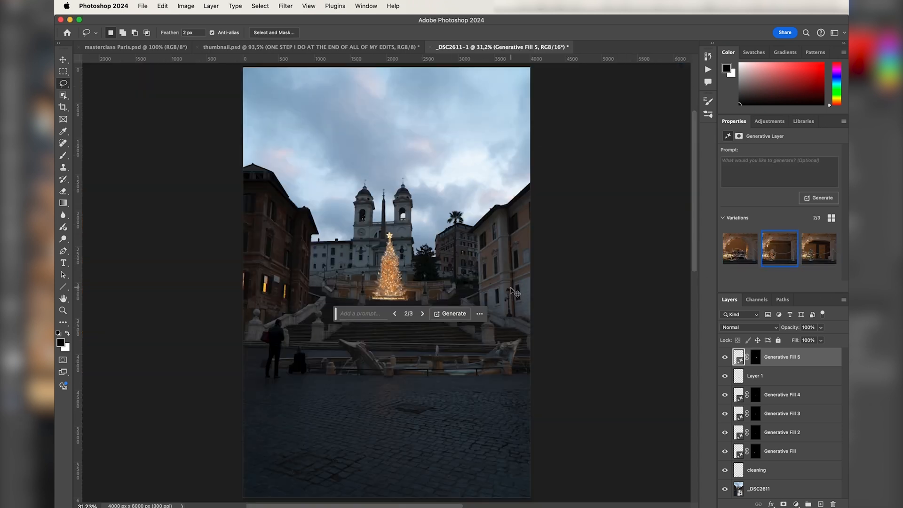
key("super+1")
left_click_drag(245, 358, 616, 182)
mouse_move(425, 250)
left_mouse_down()
mouse_move(414, 225)
mouse_move(360, 260)
mouse_move(376, 333)
mouse_move(366, 381)
mouse_move(371, 426)
mouse_move(390, 404)
mouse_move(389, 371)
mouse_move(394, 415)
mouse_move(424, 419)
mouse_move(426, 246)
left_mouse_up()
left_click(326, 440)
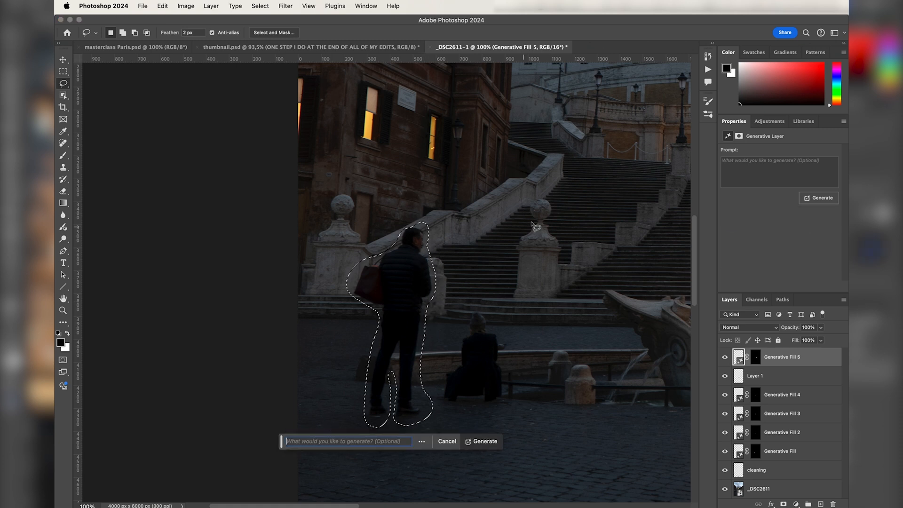
left_click(481, 441)
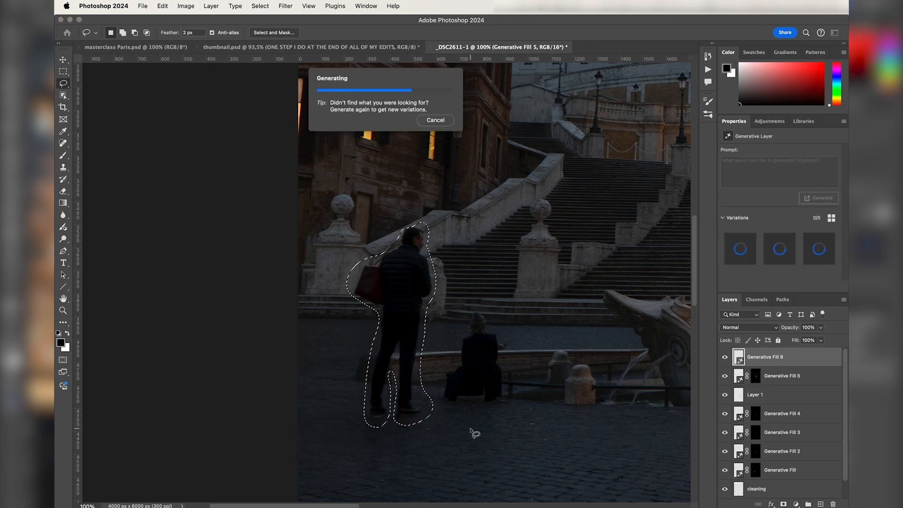
Compare the Generative Fill variations for the standing man's area and keep the one with the stone statue and bench legs
left_click(776, 252)
left_click(818, 249)
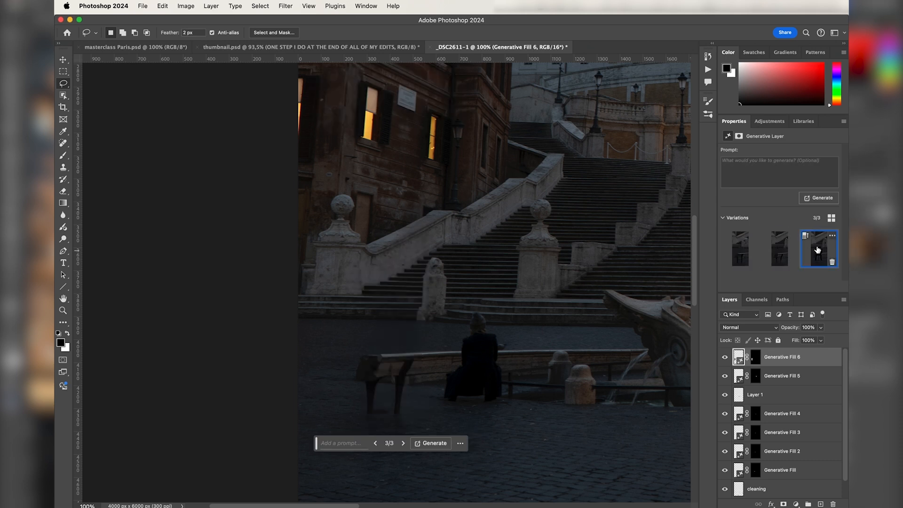
left_click(771, 253)
left_click(740, 248)
left_click(777, 250)
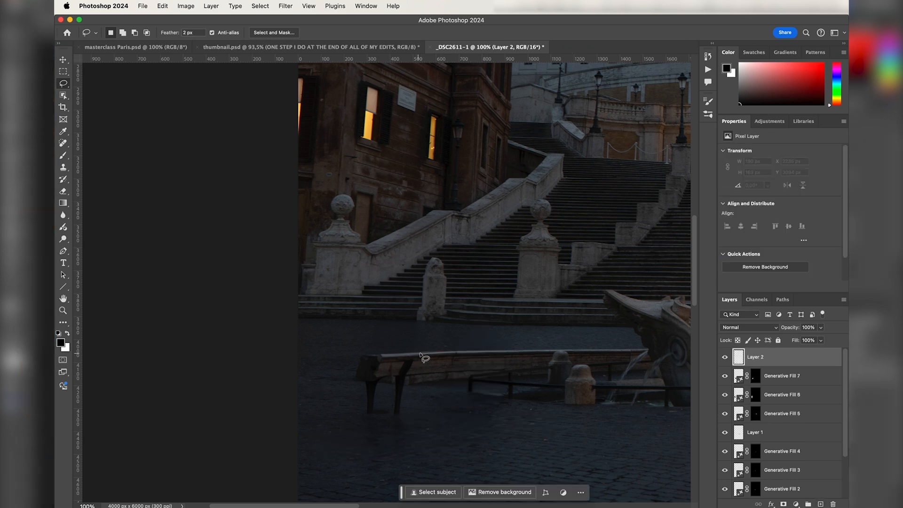
Remove the outer leg of the generated bench on Layer 2 with the Spot Healing Brush at size 37
key("s")
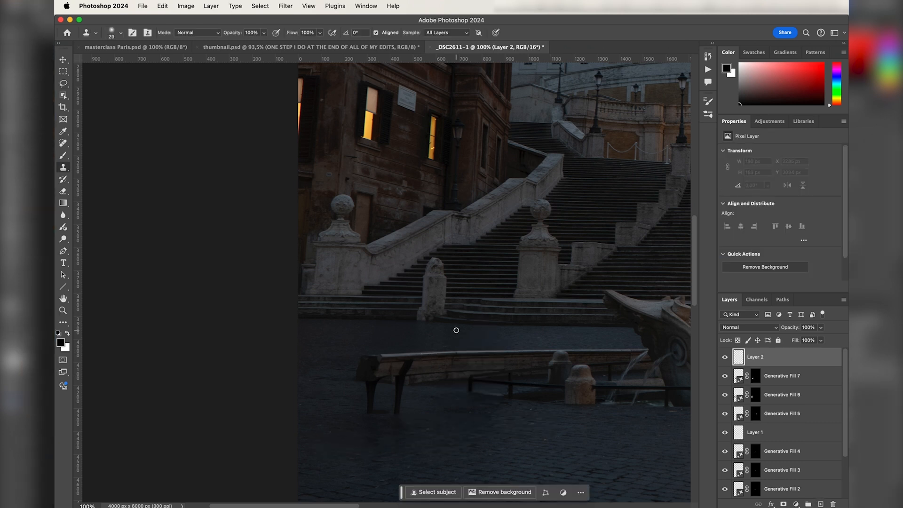
left_click_drag(419, 436, 429, 435)
key("j")
left_click_drag(390, 372, 399, 373)
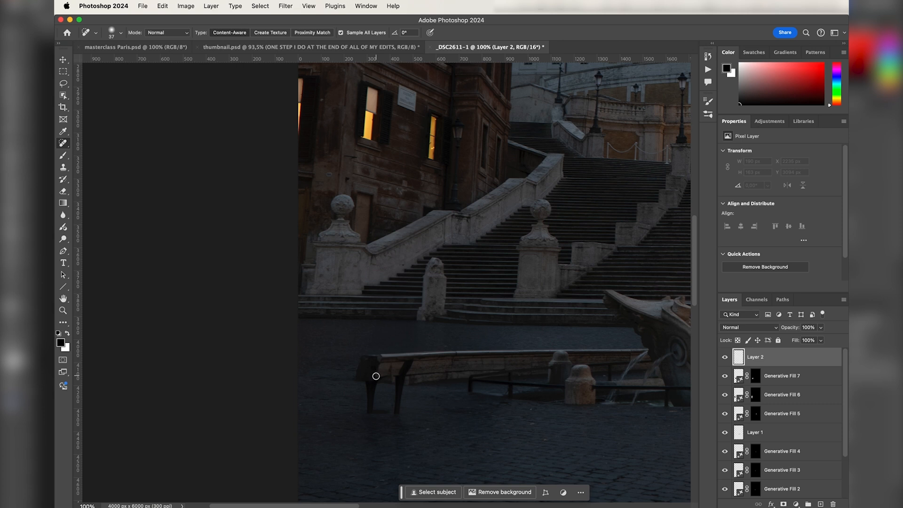
mouse_move(383, 378)
left_mouse_down()
mouse_move(363, 383)
mouse_move(375, 398)
mouse_move(363, 415)
mouse_move(375, 418)
mouse_move(382, 409)
mouse_move(361, 402)
mouse_move(369, 379)
left_mouse_up()
Erase the remaining bench leg and touch up the pavement near the fountain railing with the Remove tool
key("shift+j")
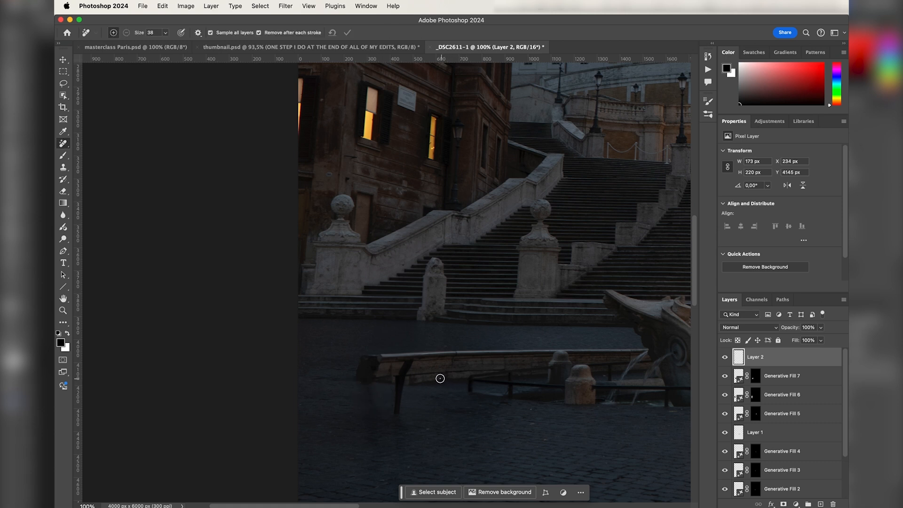
mouse_move(393, 416)
left_mouse_down()
mouse_move(395, 382)
mouse_move(411, 362)
mouse_move(396, 448)
mouse_move(396, 420)
mouse_move(397, 438)
mouse_move(365, 435)
mouse_move(382, 418)
mouse_move(368, 410)
mouse_move(367, 386)
left_mouse_up()
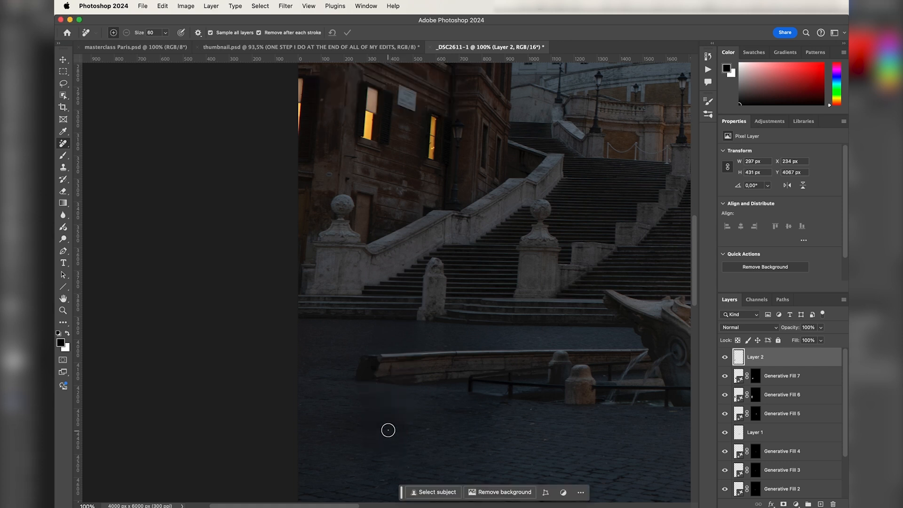
mouse_move(485, 416)
left_mouse_down()
mouse_move(442, 410)
mouse_move(480, 412)
left_mouse_up()
key("super+0")
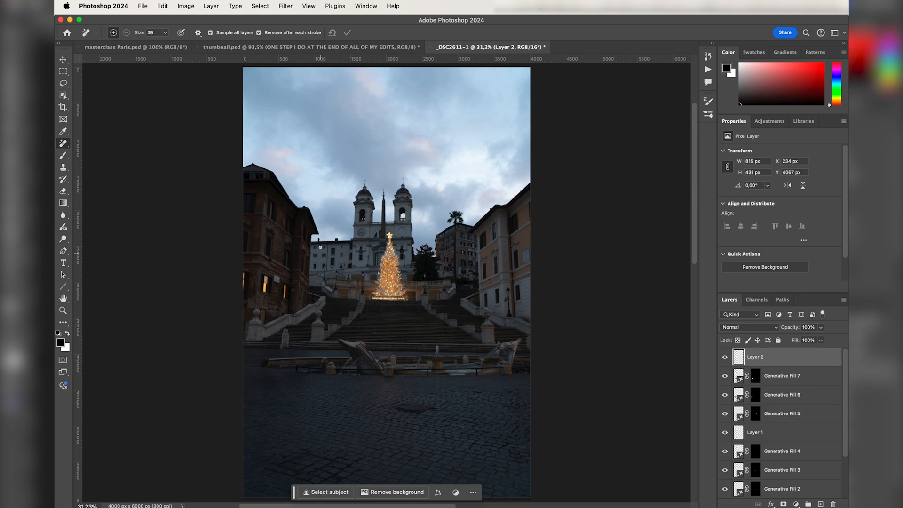
Select all retouching layers down to the cleaning layer and toggle their visibility repeatedly to compare the photo before and after
scroll(795, 453, "down", 3)
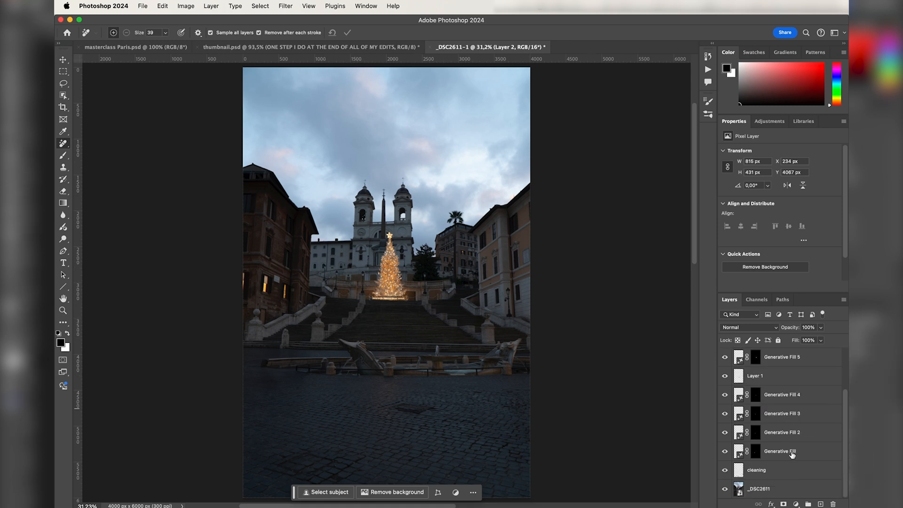
left_click(776, 470, "shift")
key("super+comma")
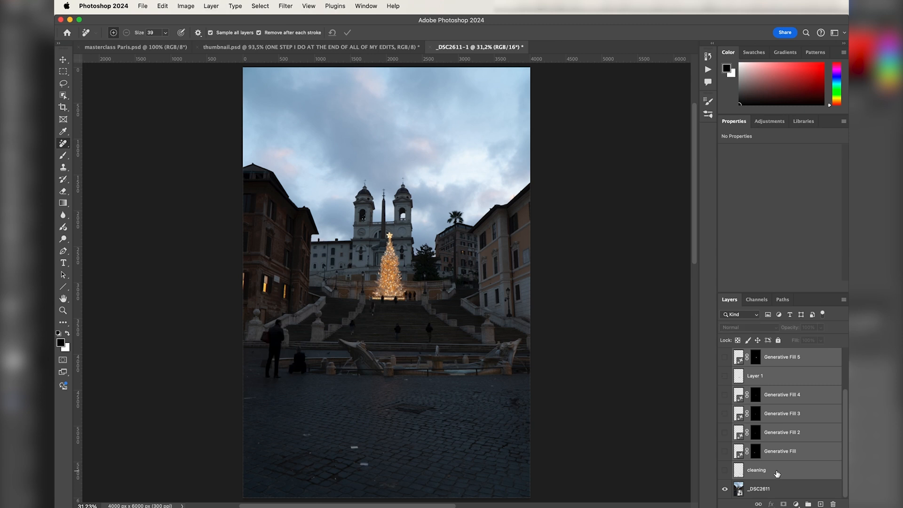
key("super+comma")
key("super+comma")
key("super+comma")
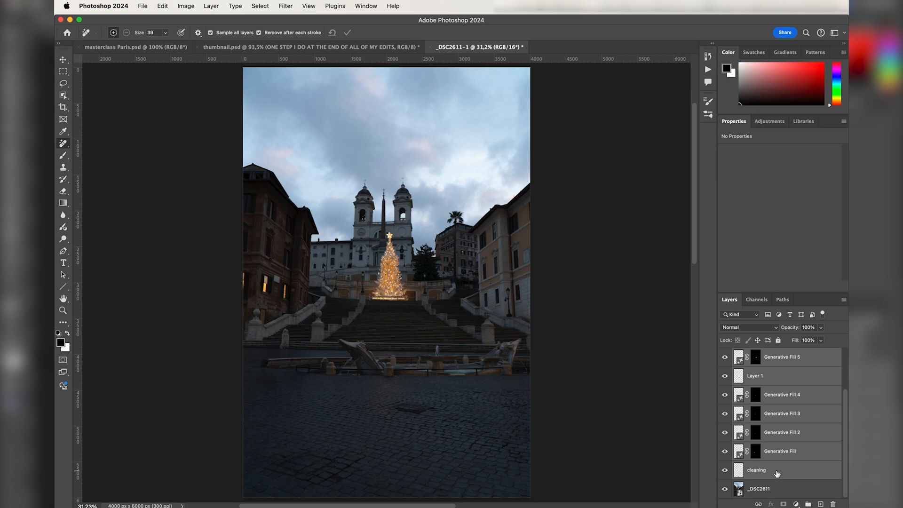
key("super+comma")
key("super+comma")
key("super+comma")
key("super+comma")
key("super+comma")
key("super+comma")
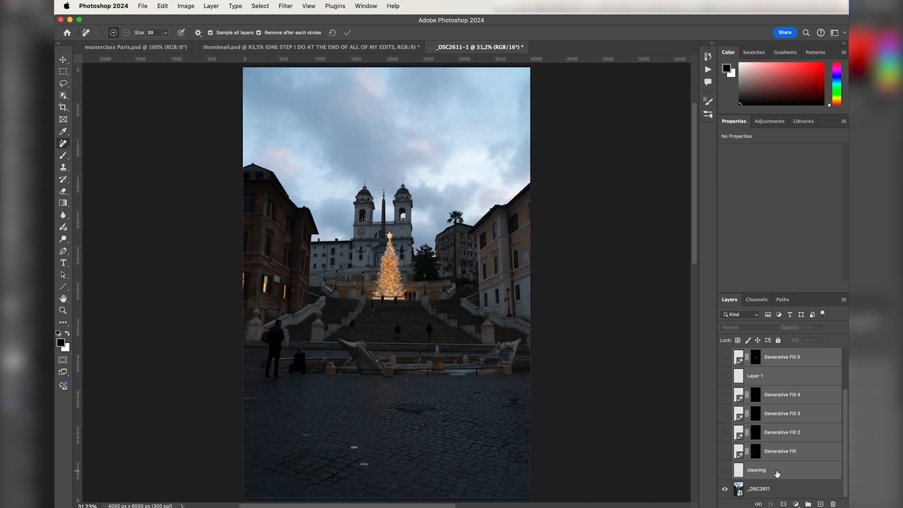